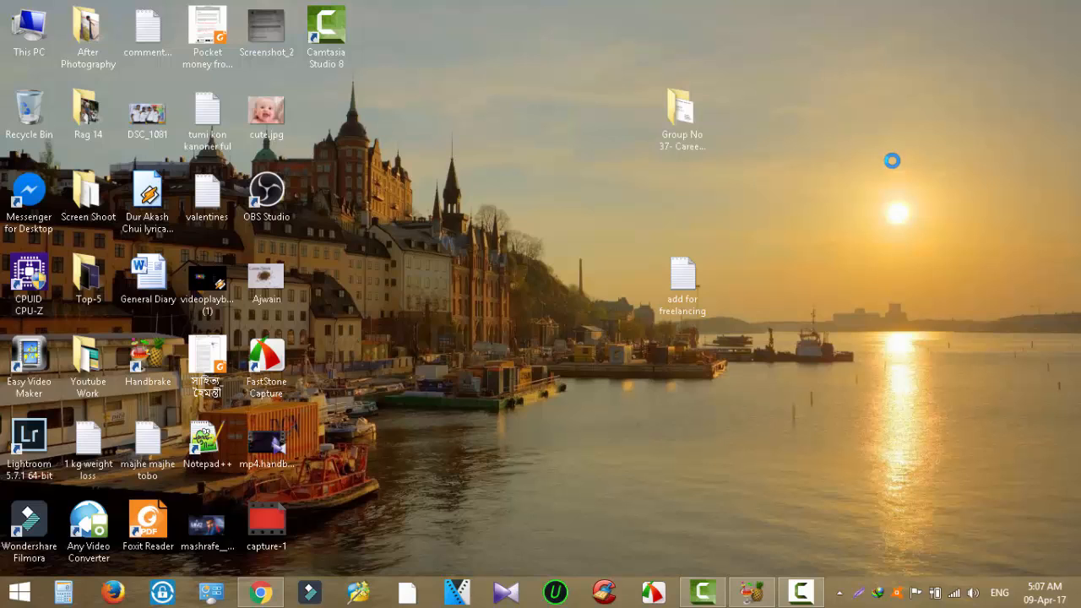
right_click(866, 124)
left_click(886, 164)
right_click(853, 139)
left_click(889, 182)
- Switch to the YouTube upload page in Chrome and check which account is signed in
left_click(263, 592)
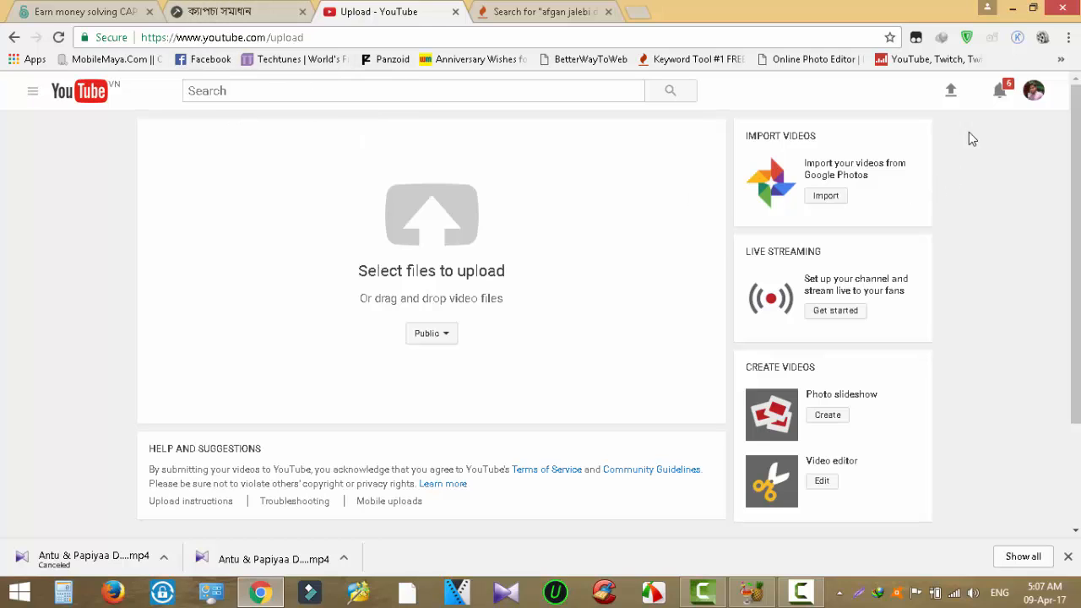
left_click(1035, 95)
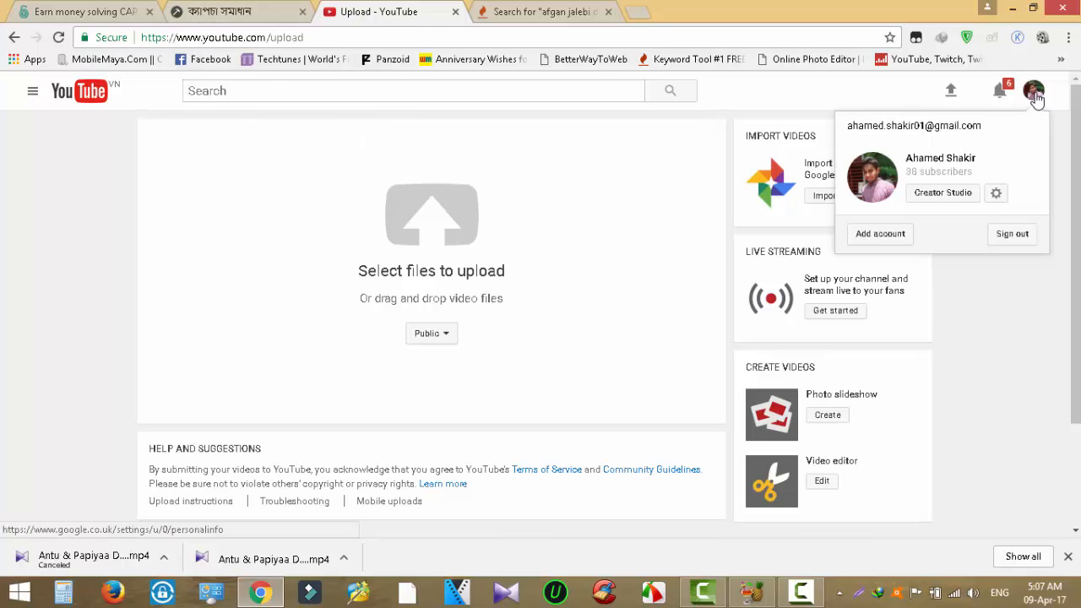
left_click(1035, 96)
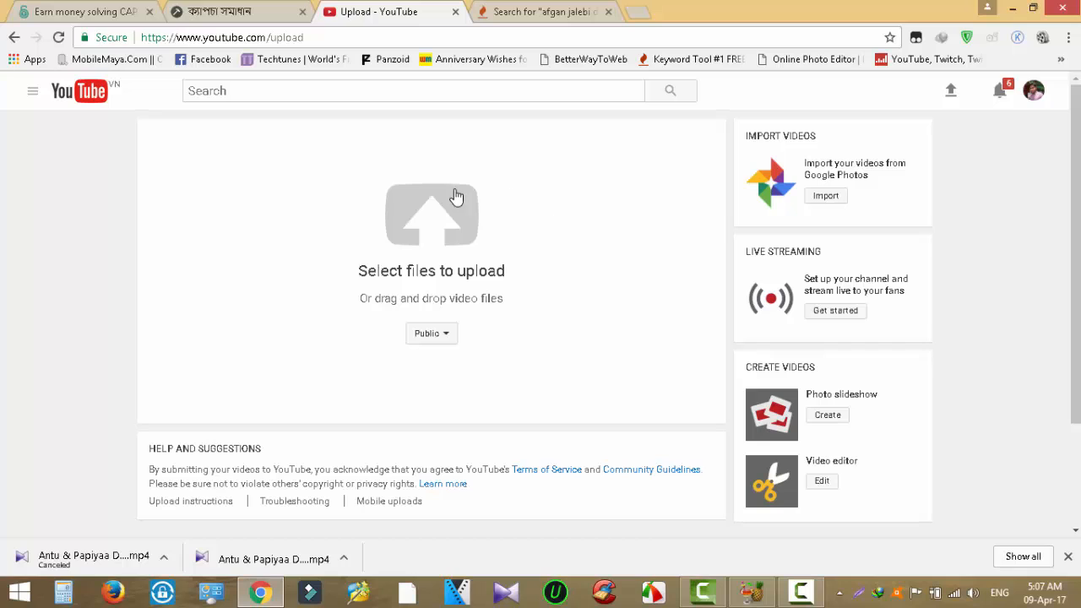
- Start selecting a file to upload and open the Youtube Work folder on the Desktop
left_click(432, 210)
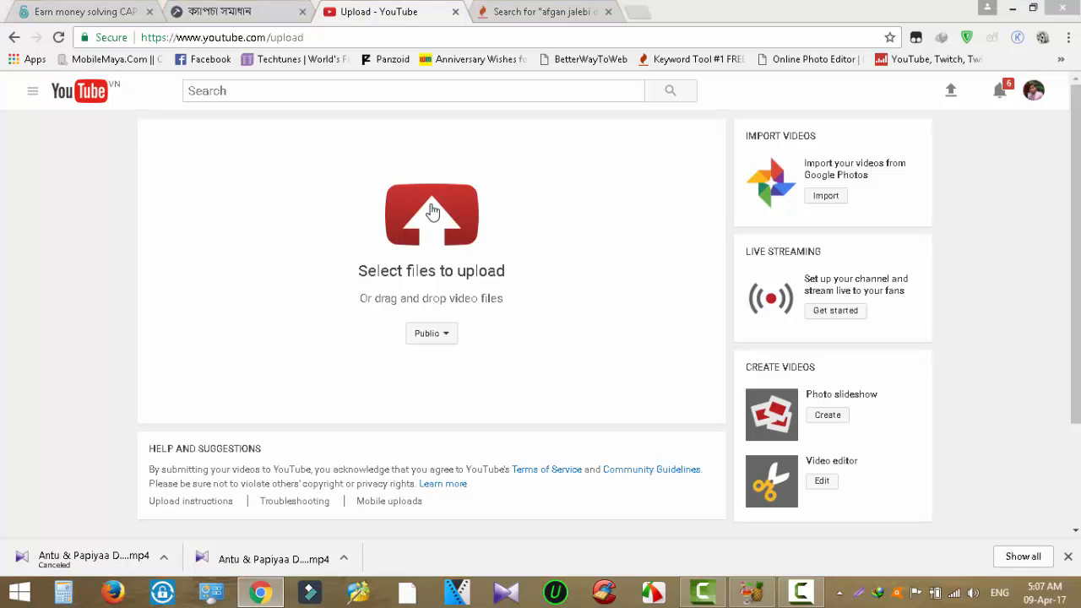
scroll(431, 210, "down", 5)
scroll(431, 210, "down", 10)
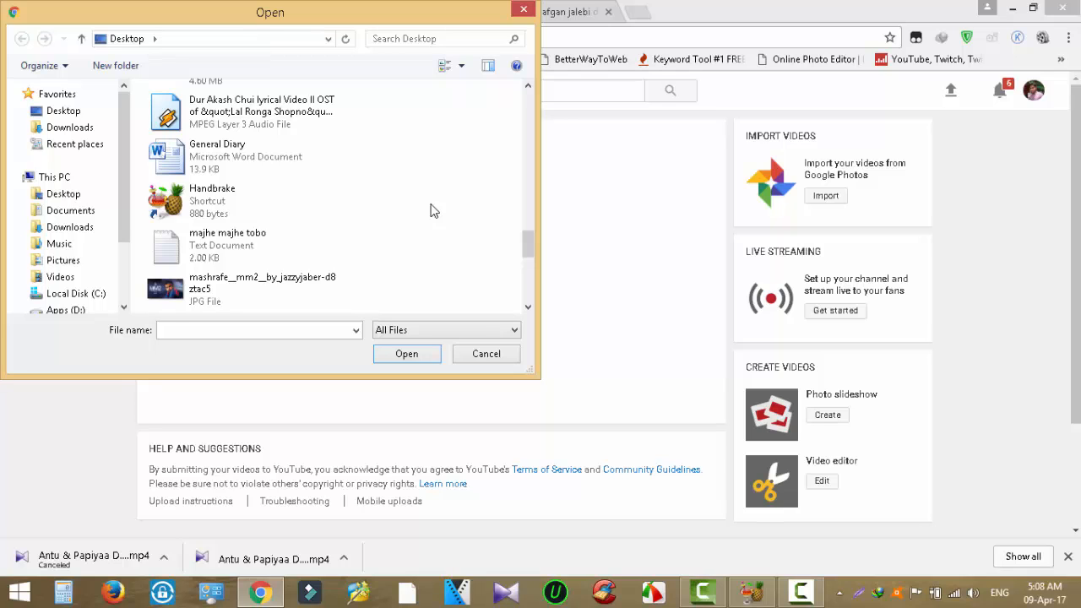
scroll(431, 210, "up", 6)
scroll(431, 221, "up", 4)
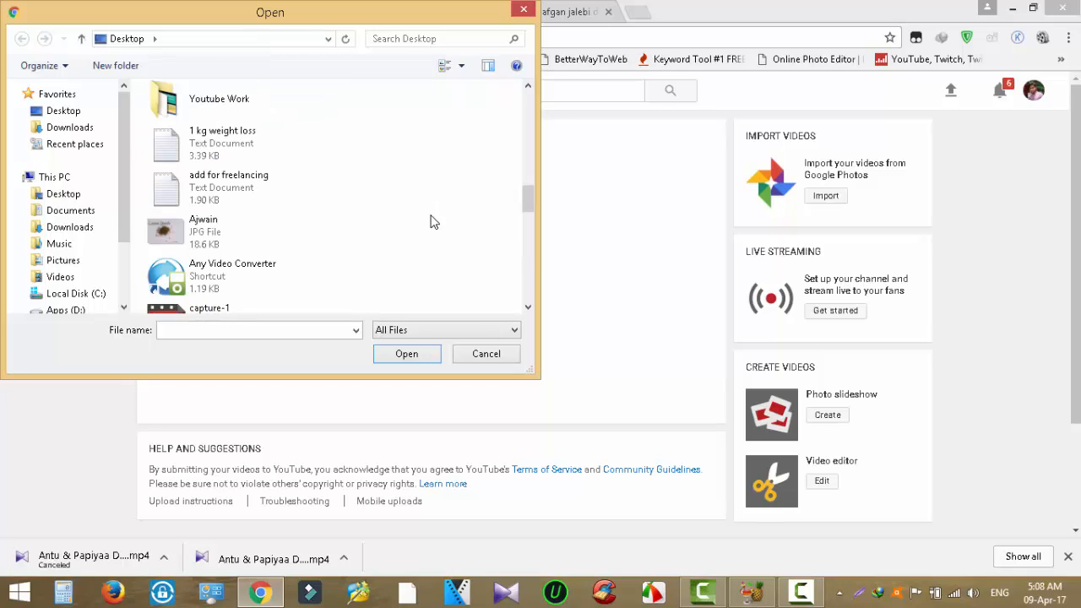
left_click(262, 233)
double_click(261, 232)
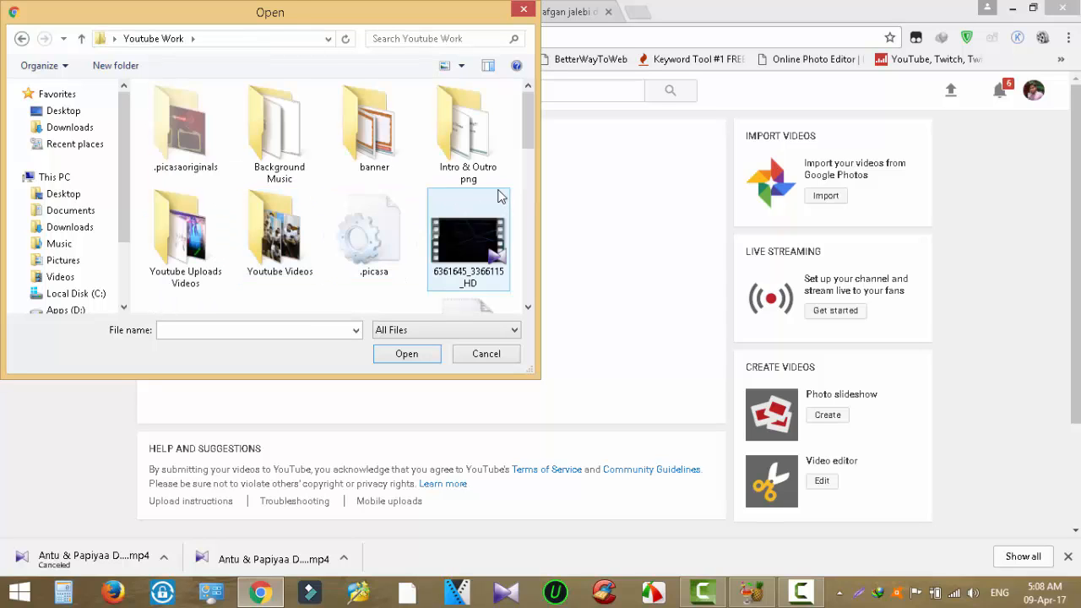
- Upload the video from the "A beautiful Dance with Dialogue" folder inside Youtube Uploads Videos
double_click(279, 230)
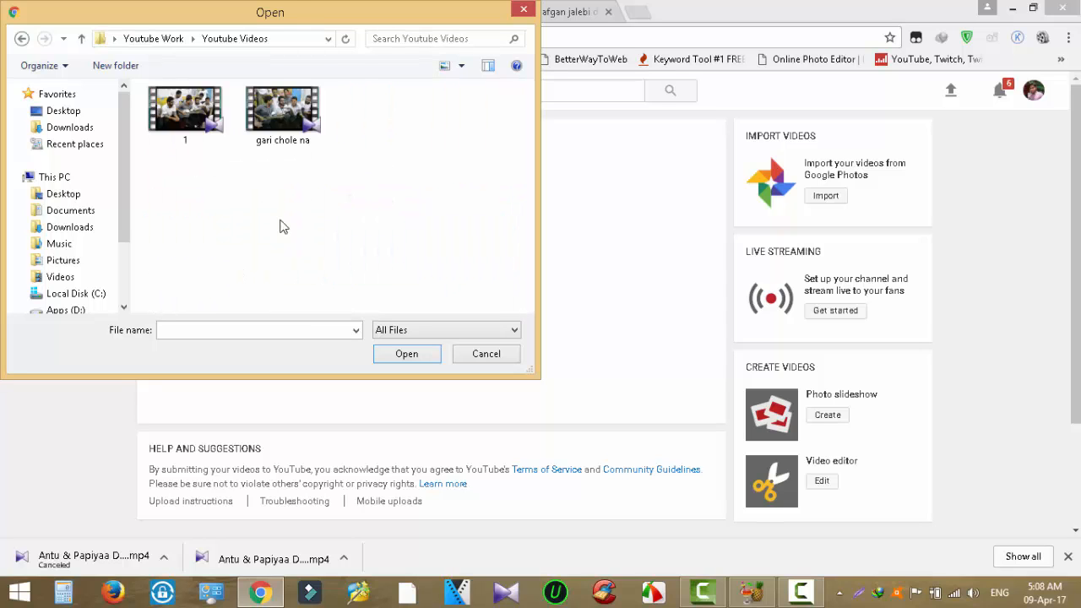
left_click(22, 38)
double_click(186, 244)
double_click(236, 112)
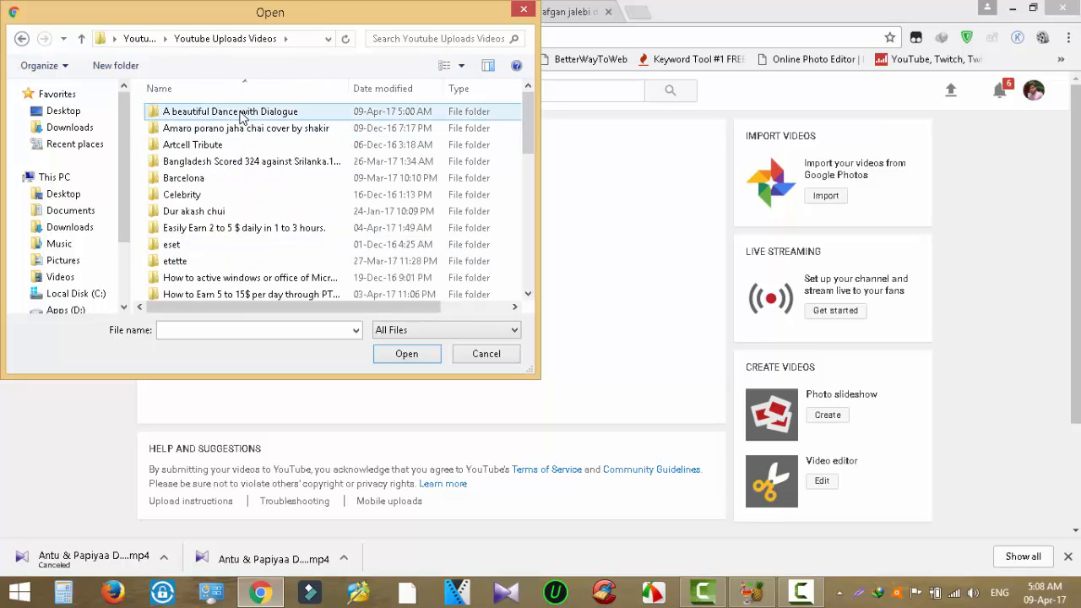
double_click(199, 122)
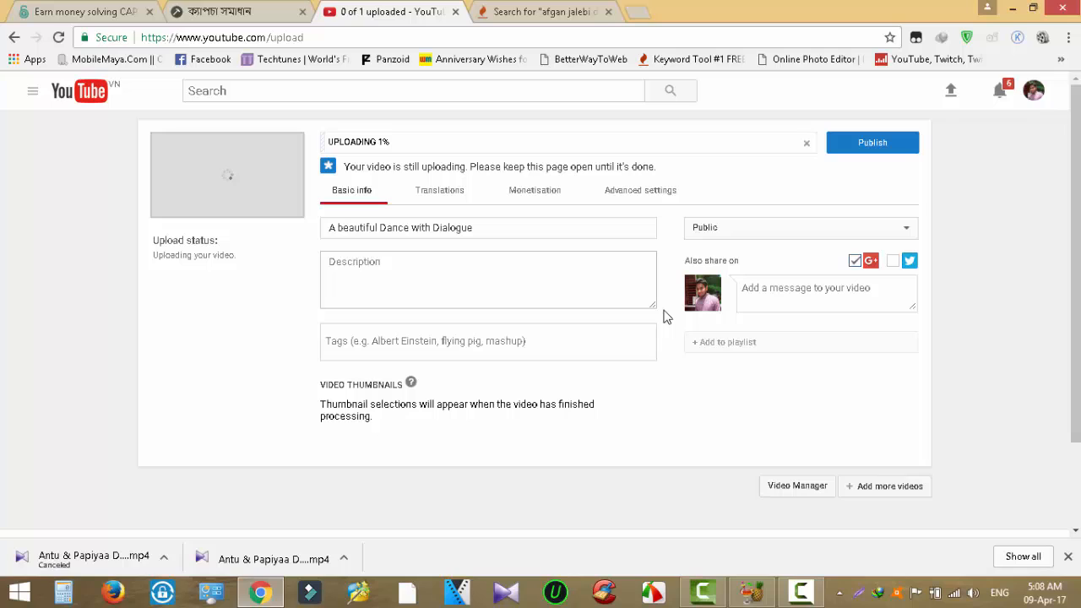
- Switch to the desktop and open the Common Description text file from the Youtube Work folder in a maximized Notepad window
left_click(360, 272)
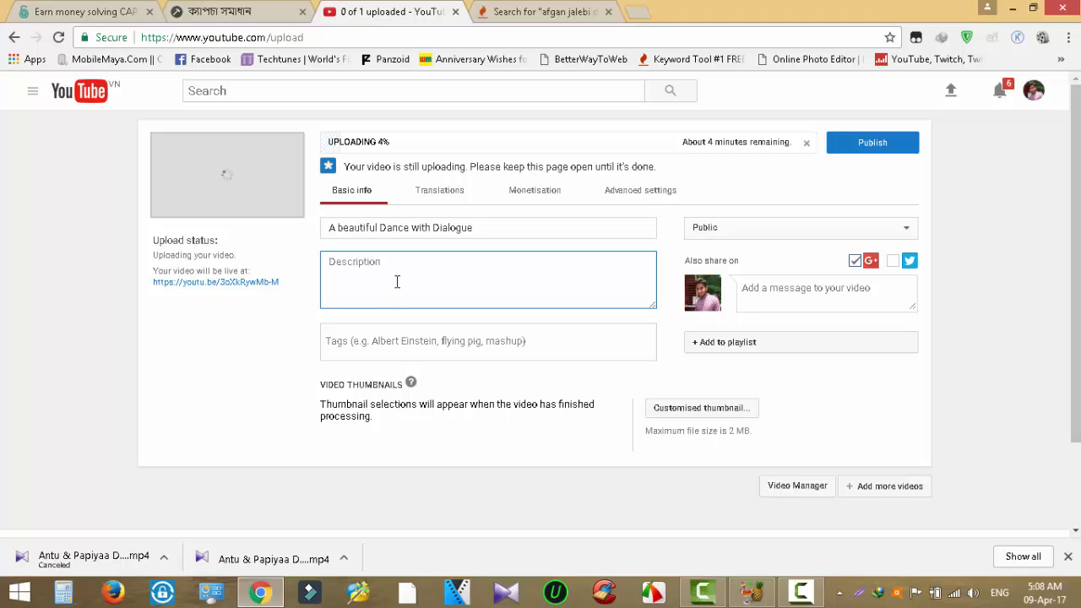
left_click(1012, 7)
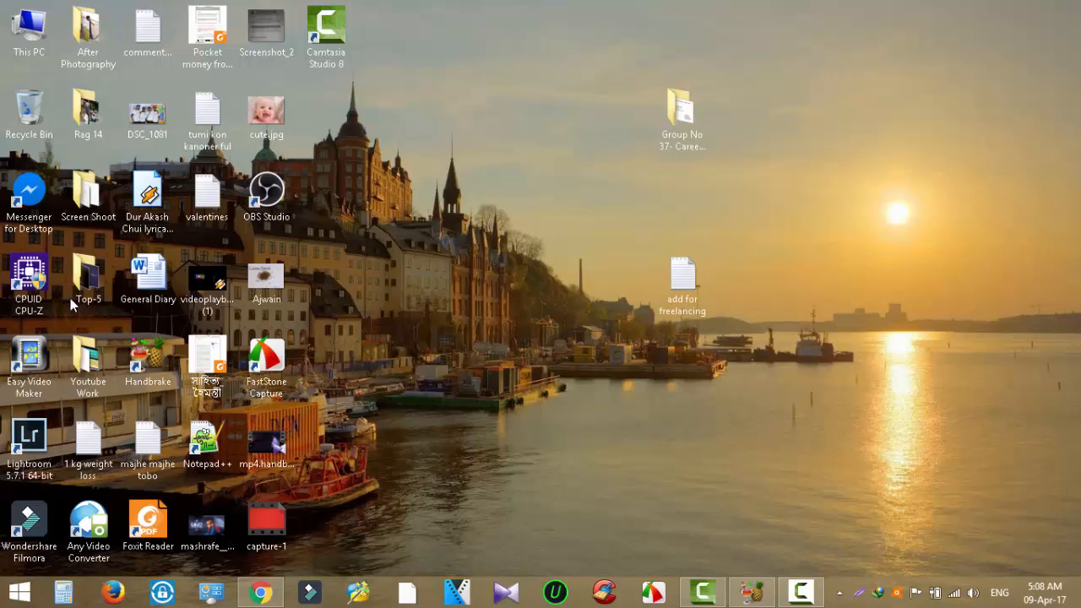
double_click(91, 355)
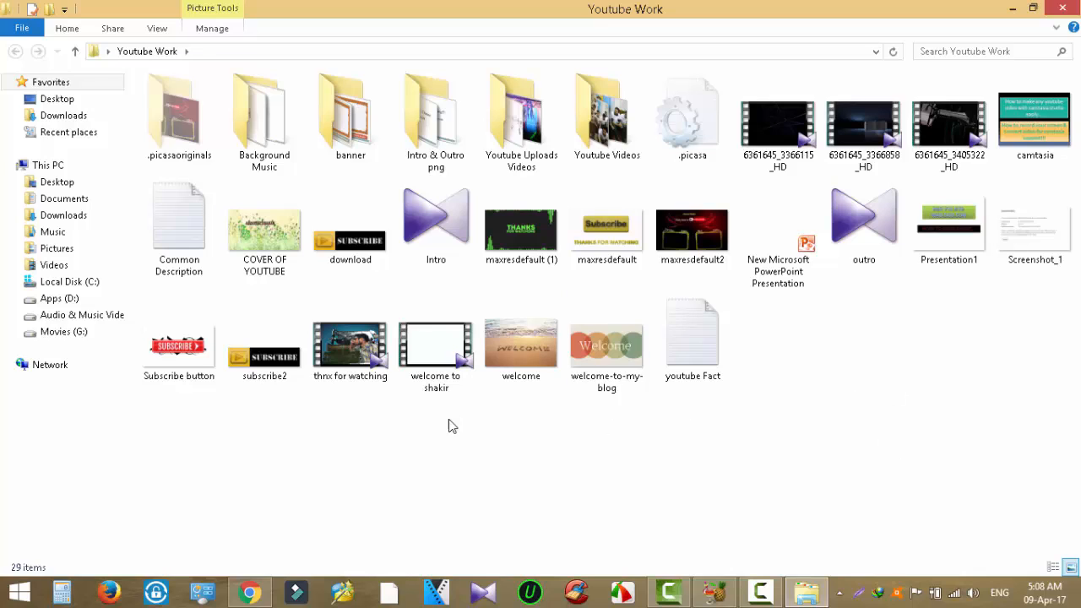
double_click(185, 279)
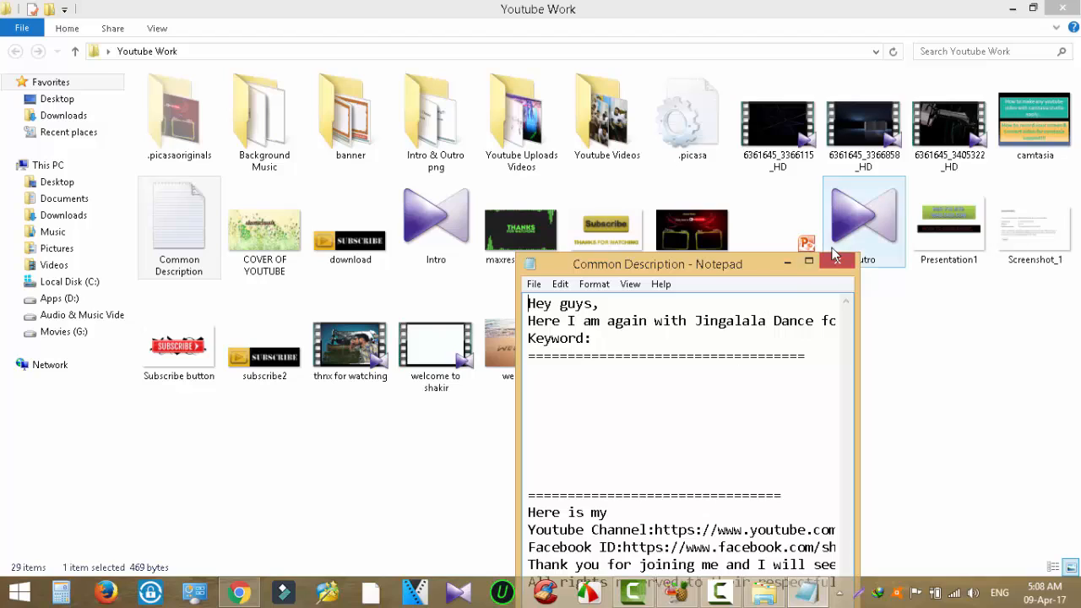
left_click(808, 262)
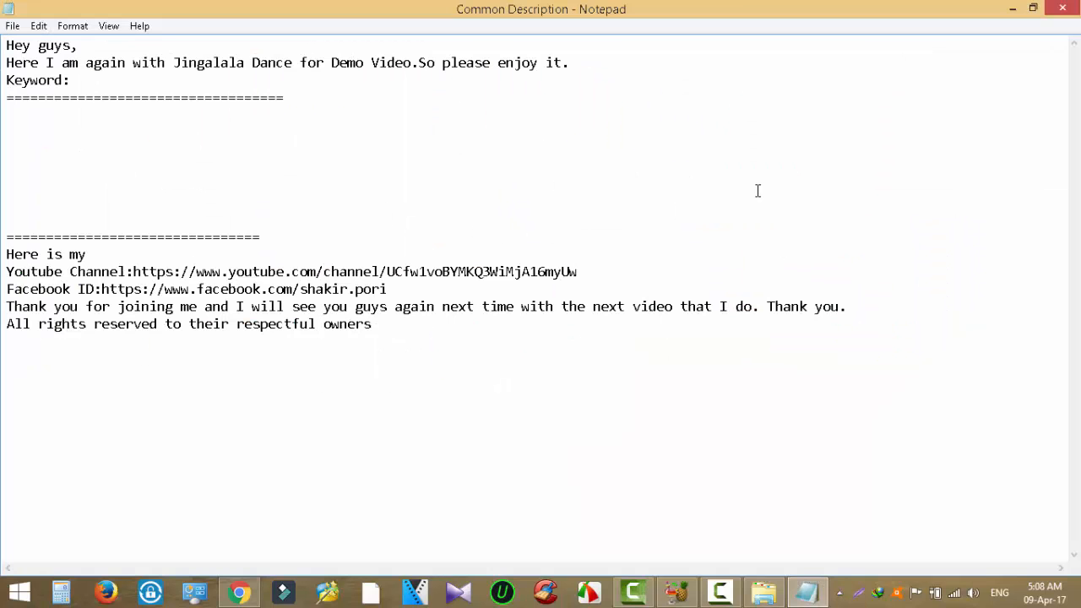
- Copy the entire text of the Common Description file and close it without saving changes
type("a")
key("BackSpace")
key("ctrl+a")
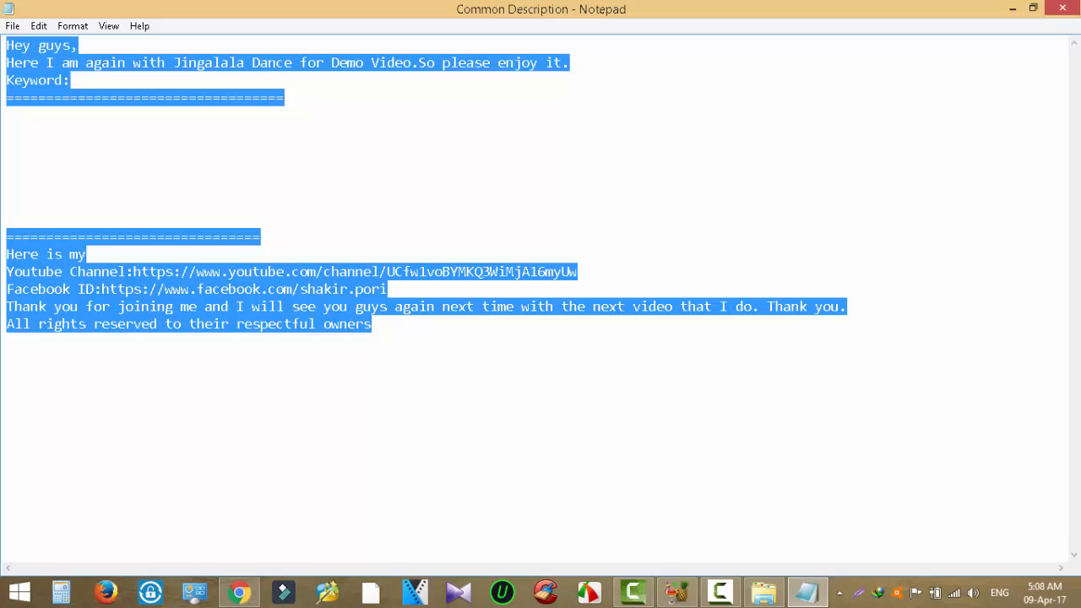
left_click(1061, 8)
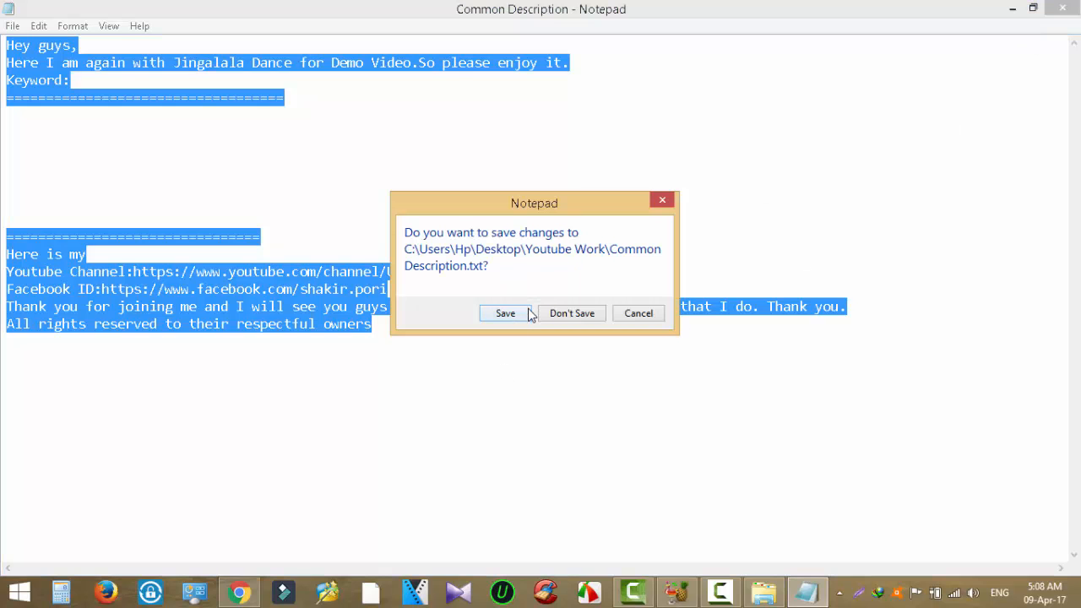
left_click(567, 315)
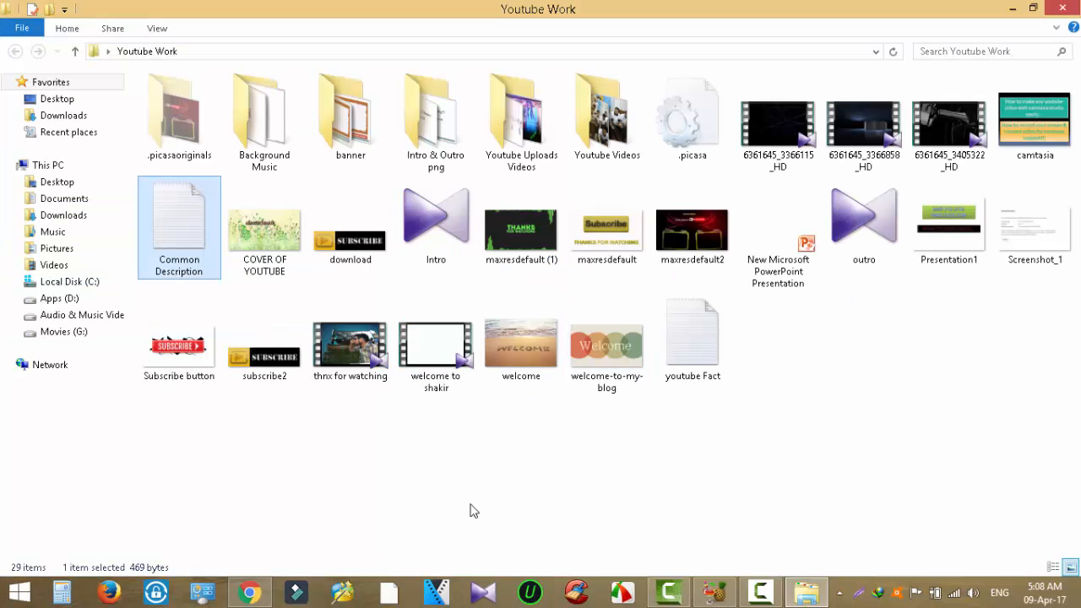
- Return to the YouTube upload page in Chrome and paste the copied text into the video's description
left_click(250, 591)
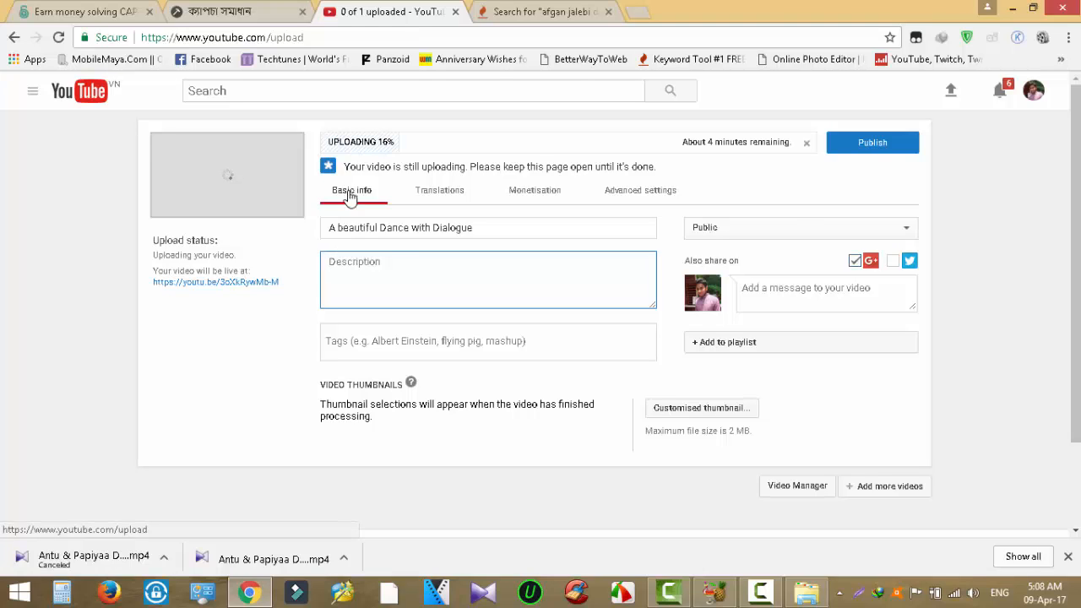
right_click(390, 278)
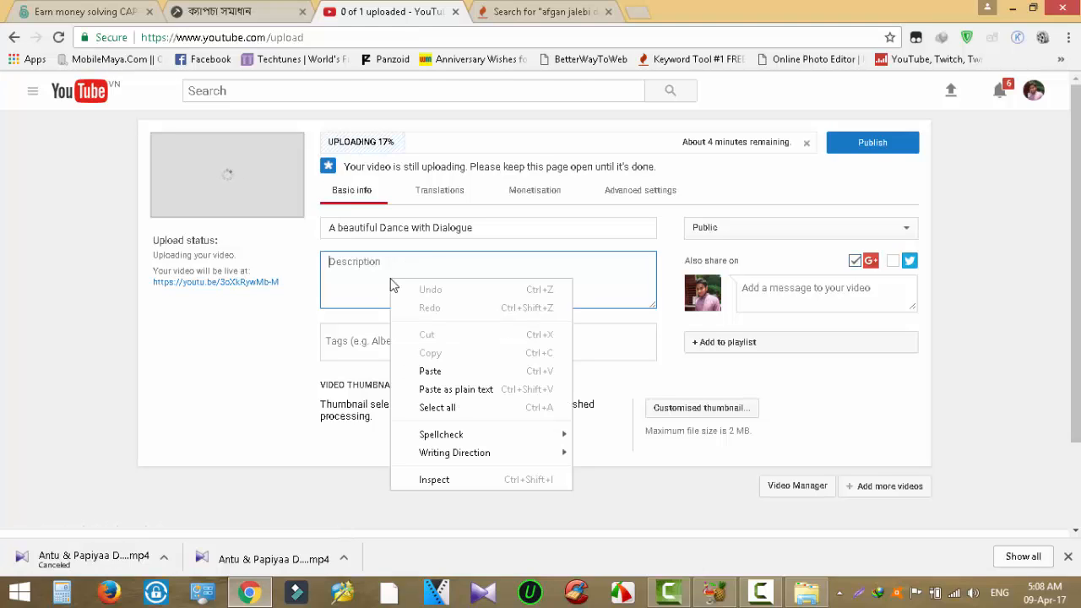
left_click(448, 370)
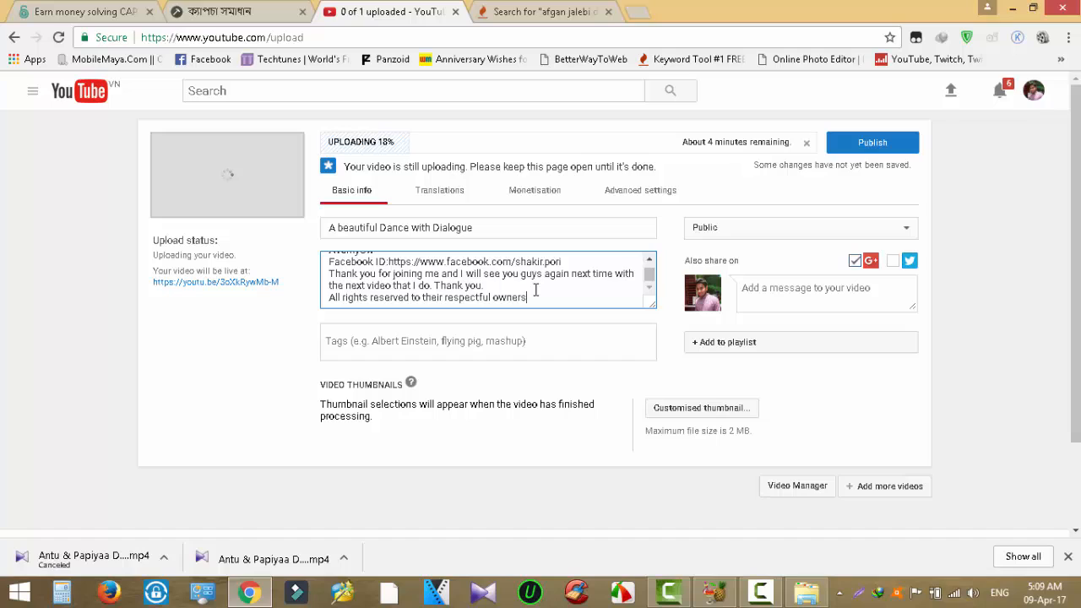
- Replace "Jingalala Dance for Demo Video." in the description's second line with "A beautiful girl with amazing dance."
scroll(535, 290, "up", 10)
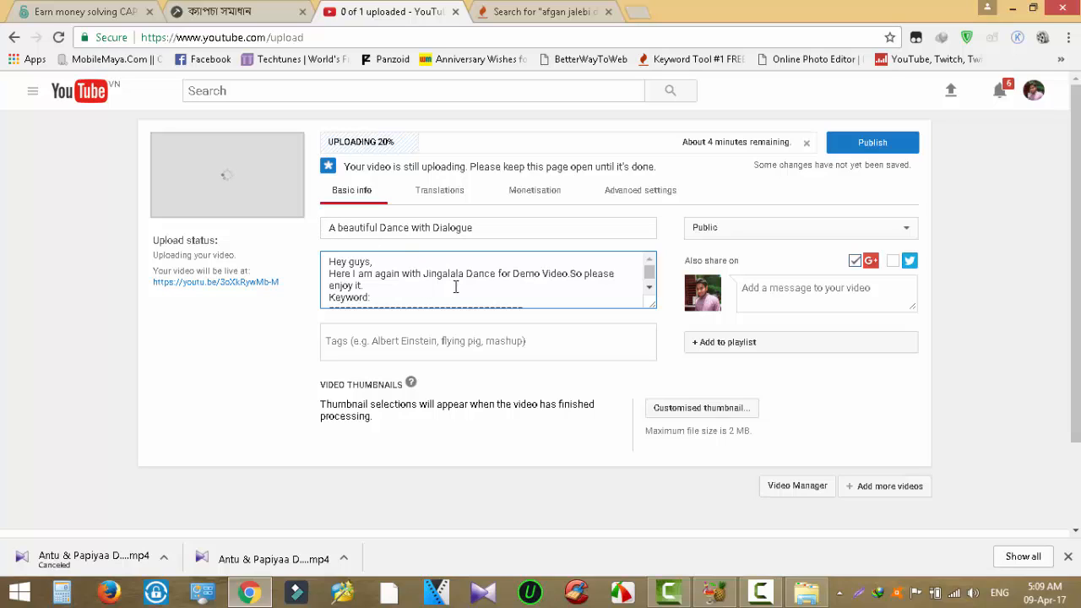
left_click_drag(424, 274, 570, 276)
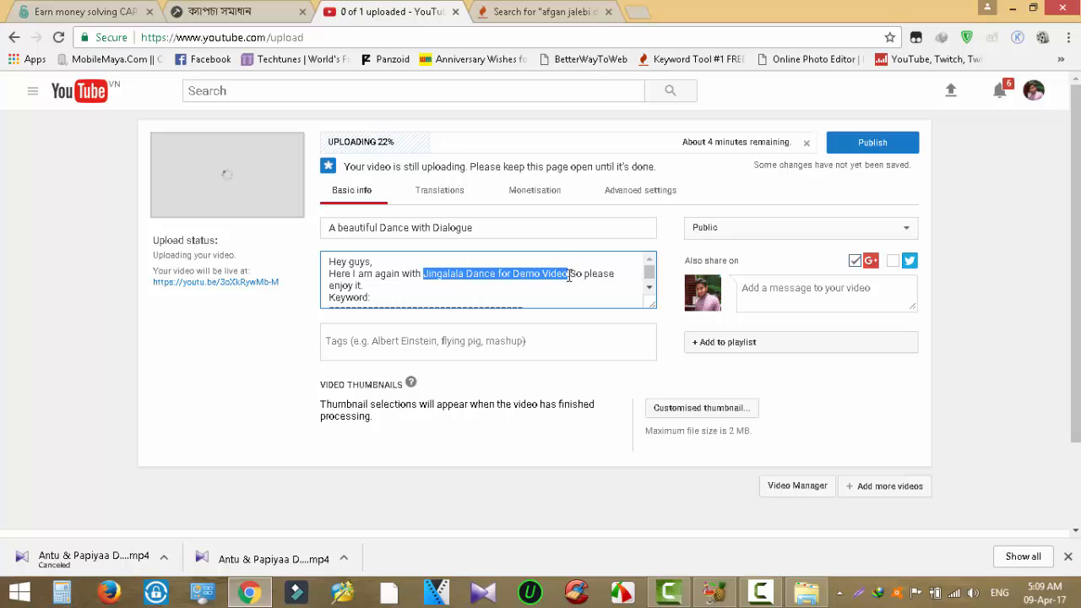
key("BackSpace")
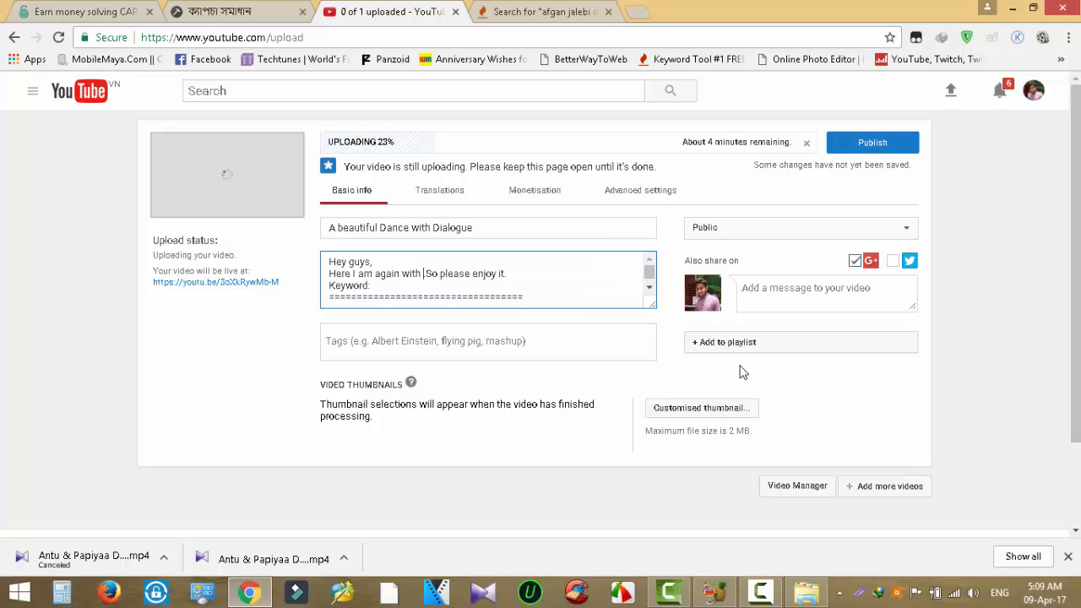
type("A ")
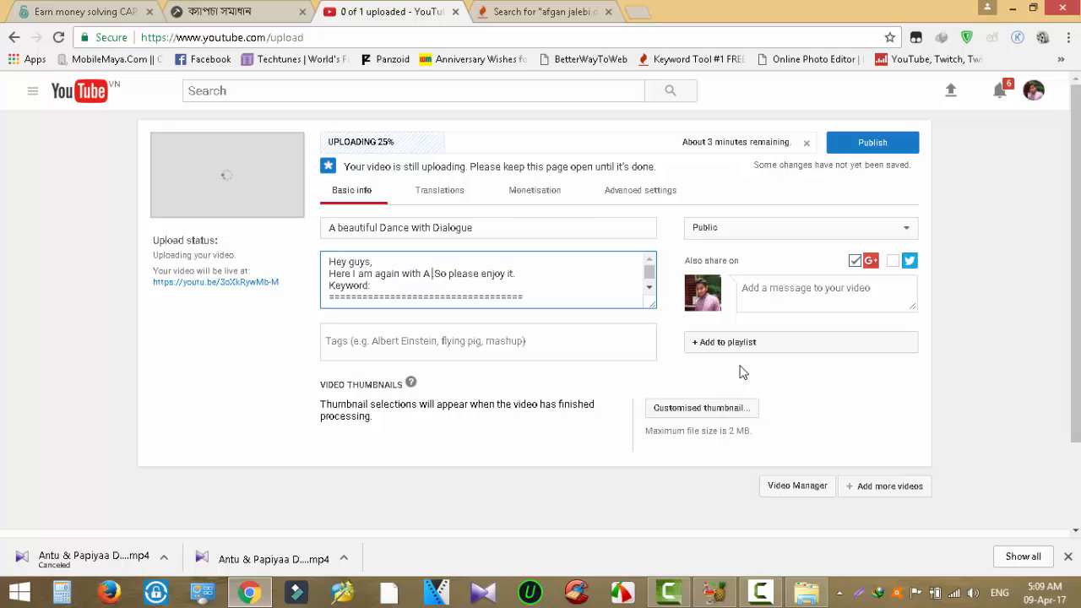
type("be")
type("autiful")
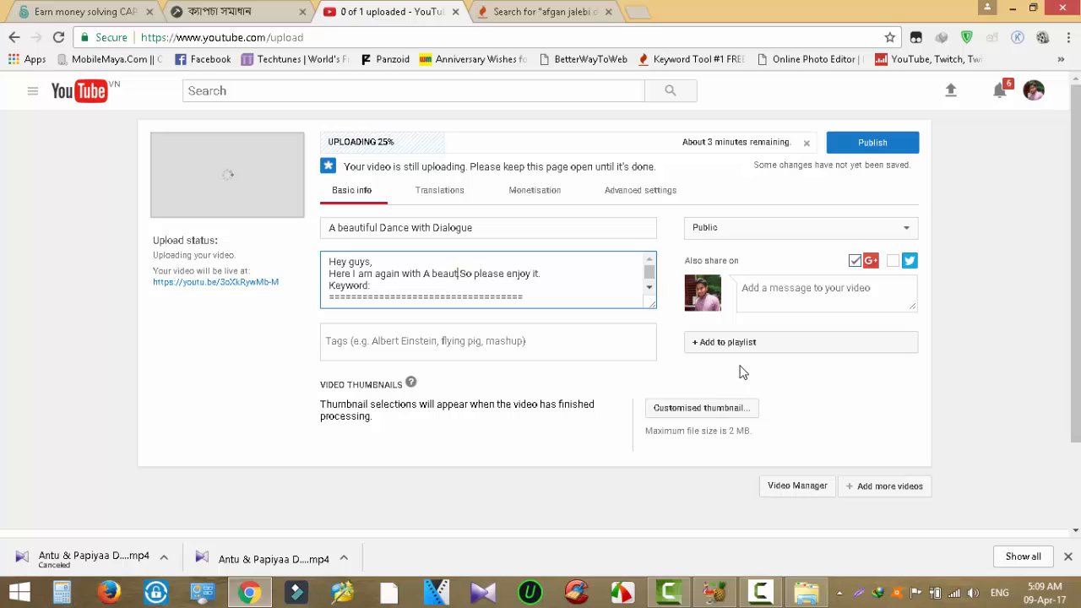
type(" gi")
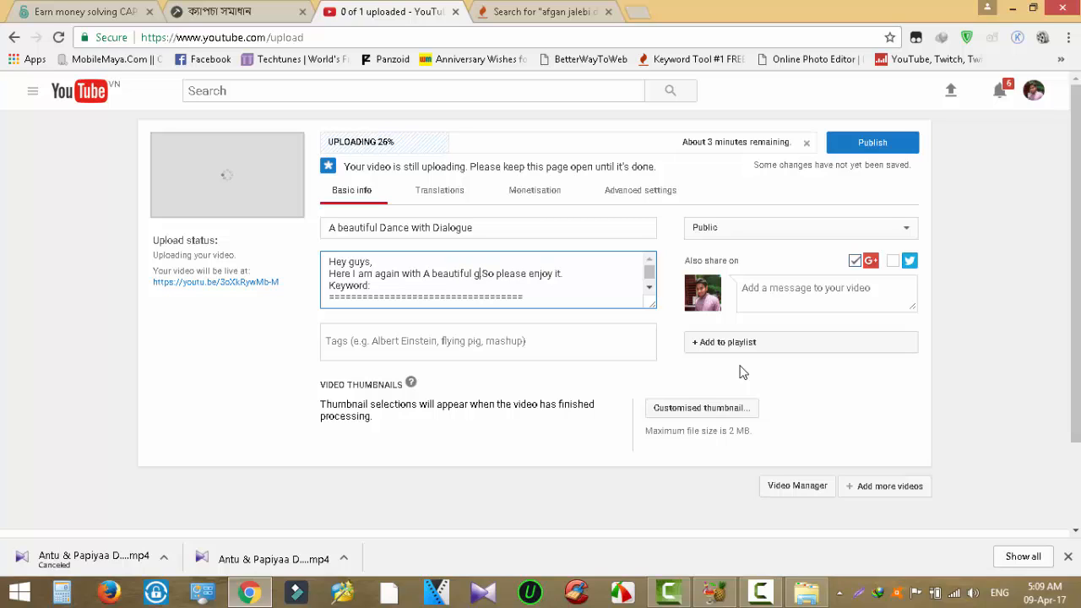
type("rl with")
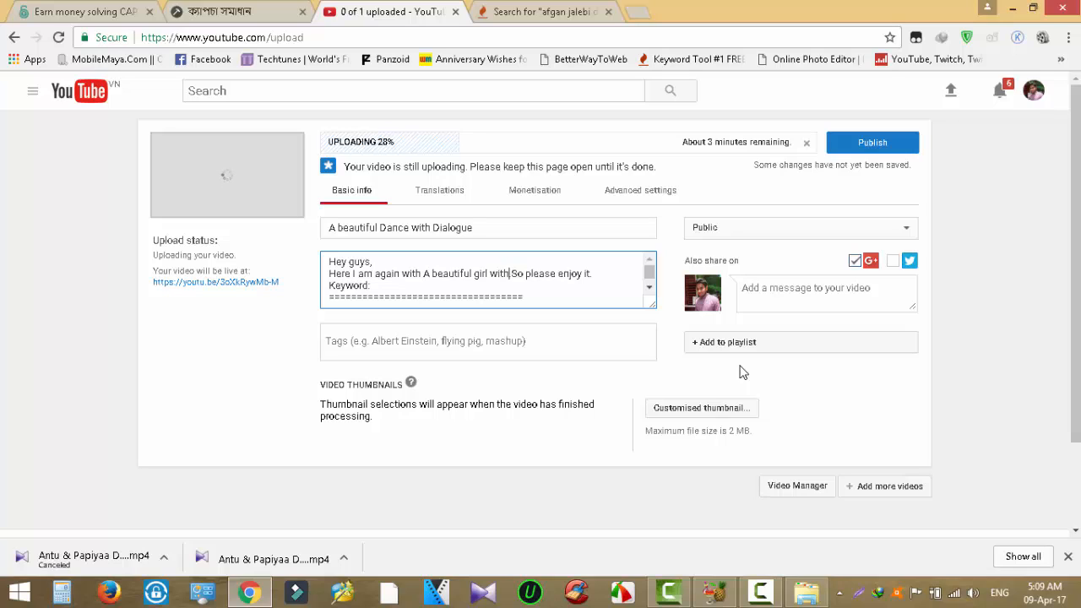
type(" amazi")
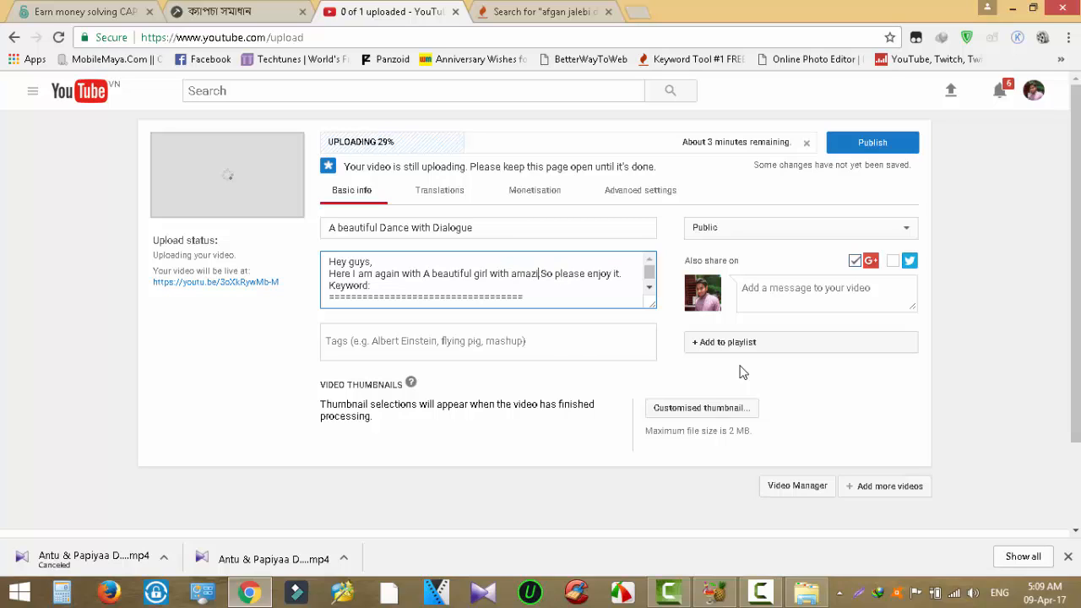
type("ng danc")
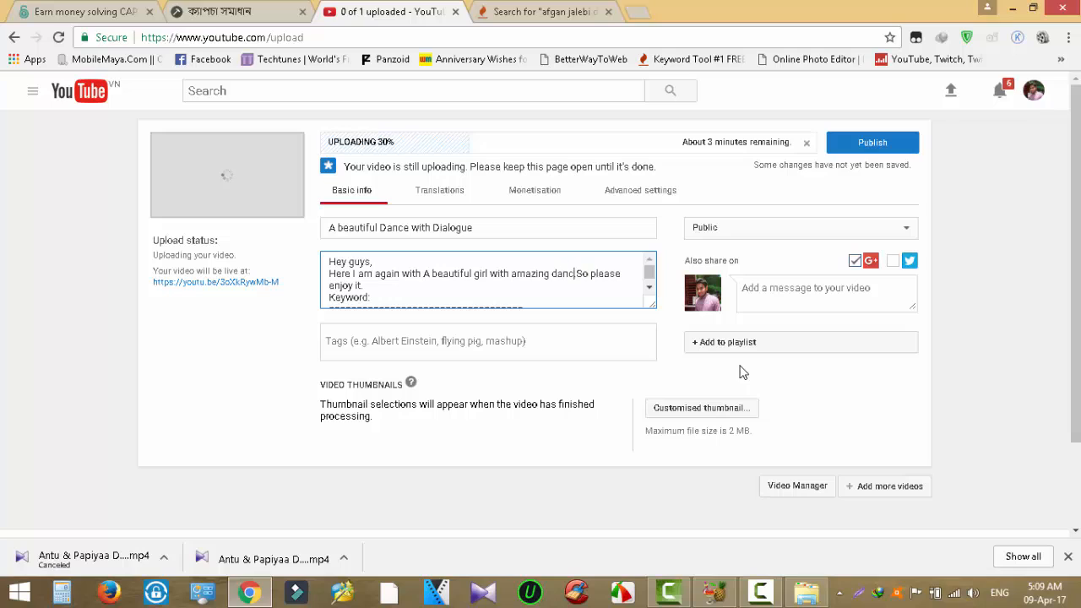
type("e.")
- Review the whole description, including the keyword section, the channel and Facebook links, and the closing rights notice
scroll(404, 293, "down", 2)
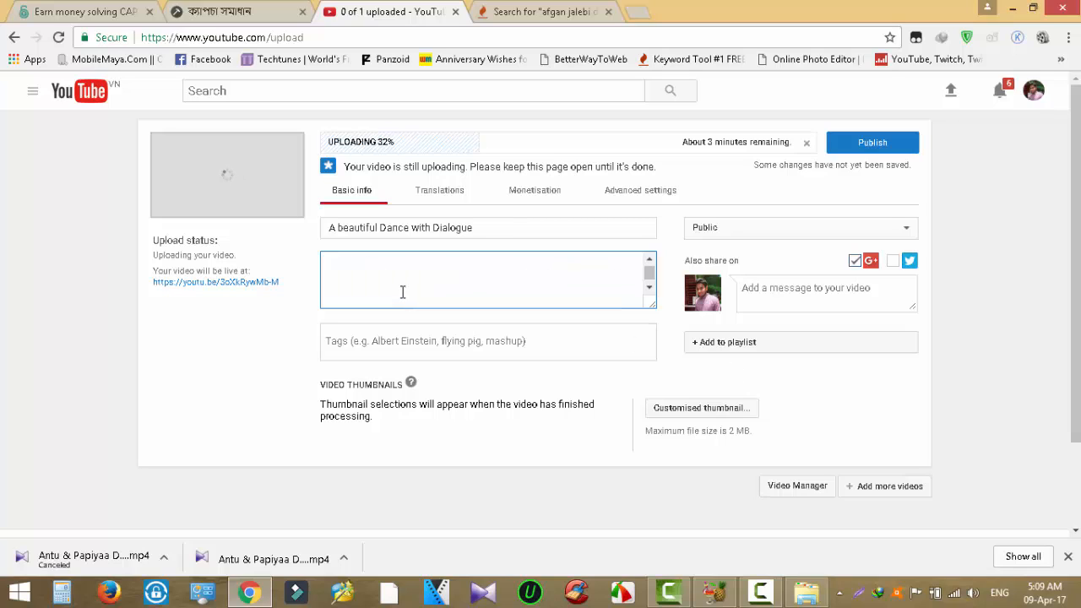
scroll(414, 272, "up", 2)
scroll(415, 272, "down", 2)
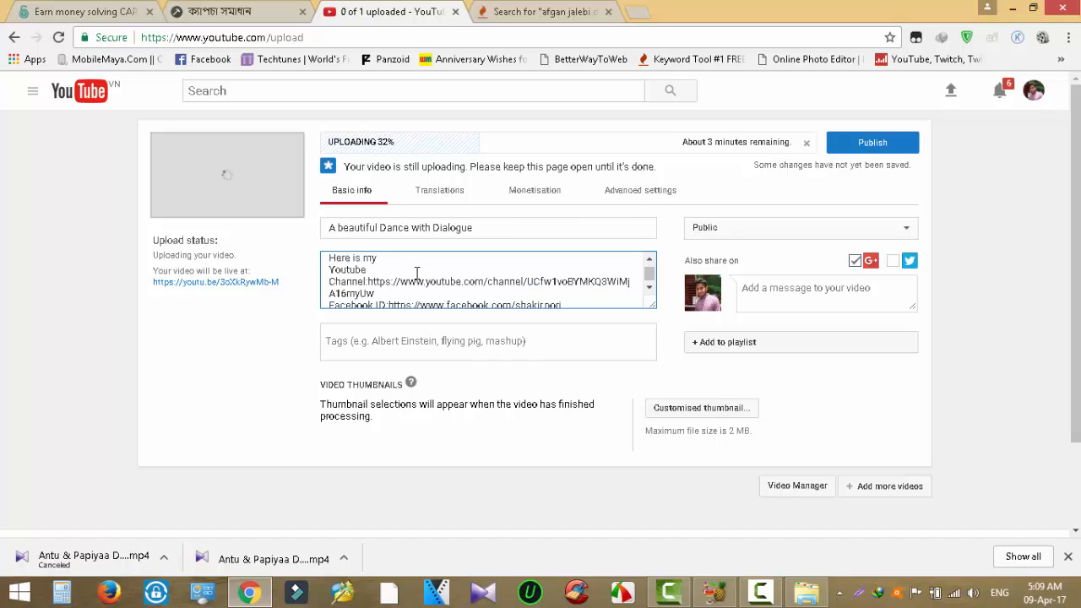
left_click(651, 288)
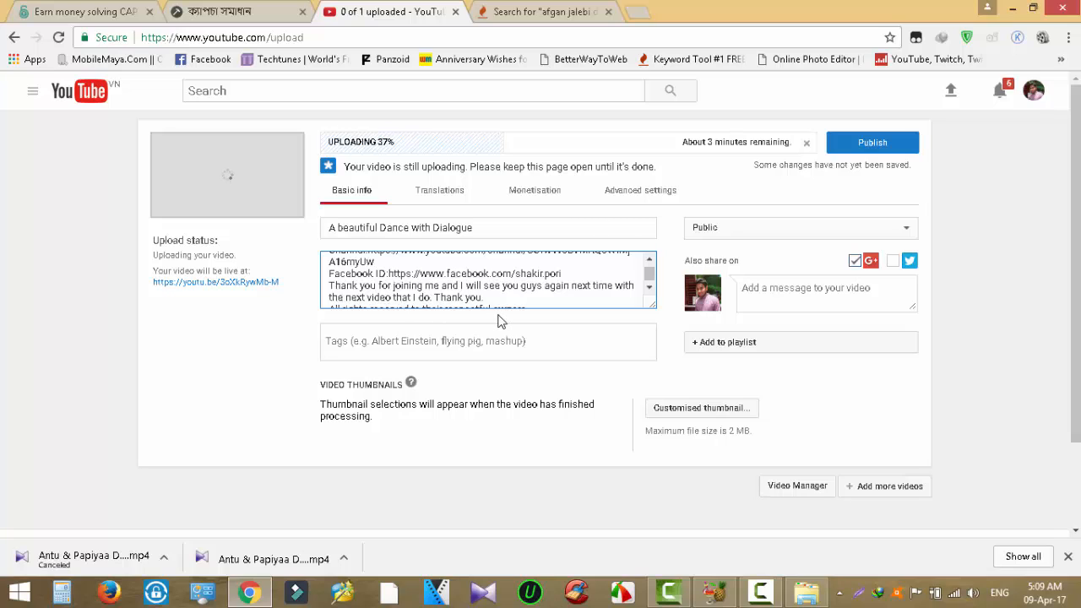
left_click(649, 289)
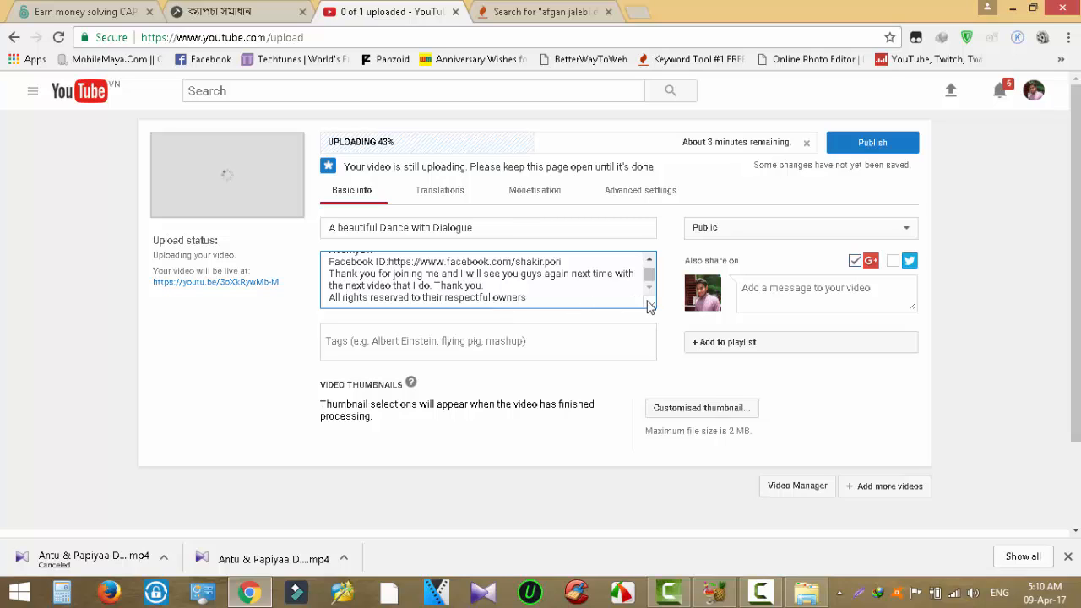
left_click_drag(647, 274, 649, 270)
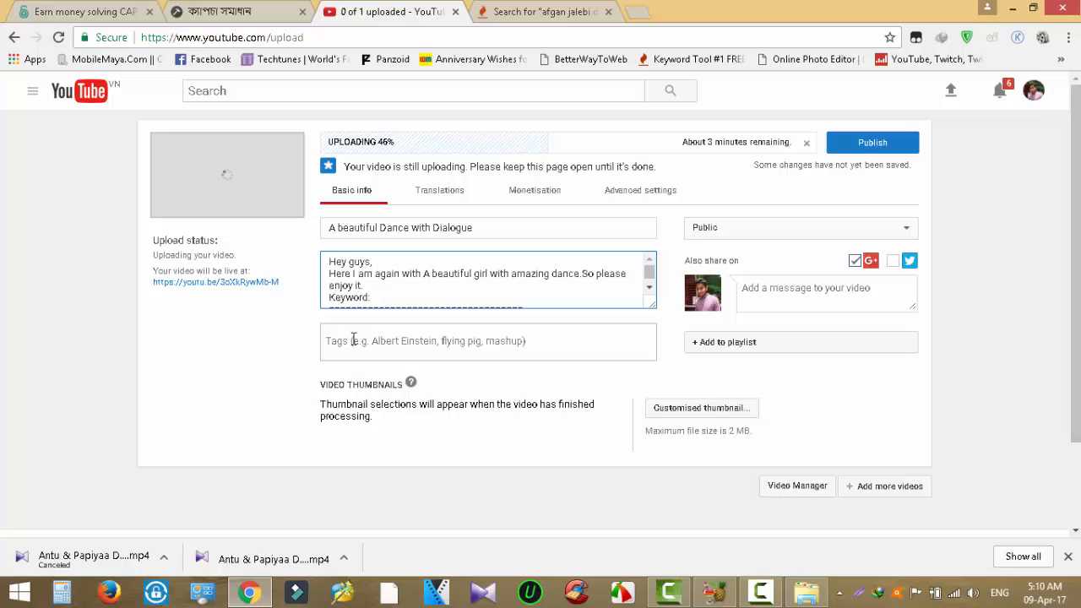
- Add the tags "dance", "beautiful" and "coriograph" to the video
left_click(356, 338)
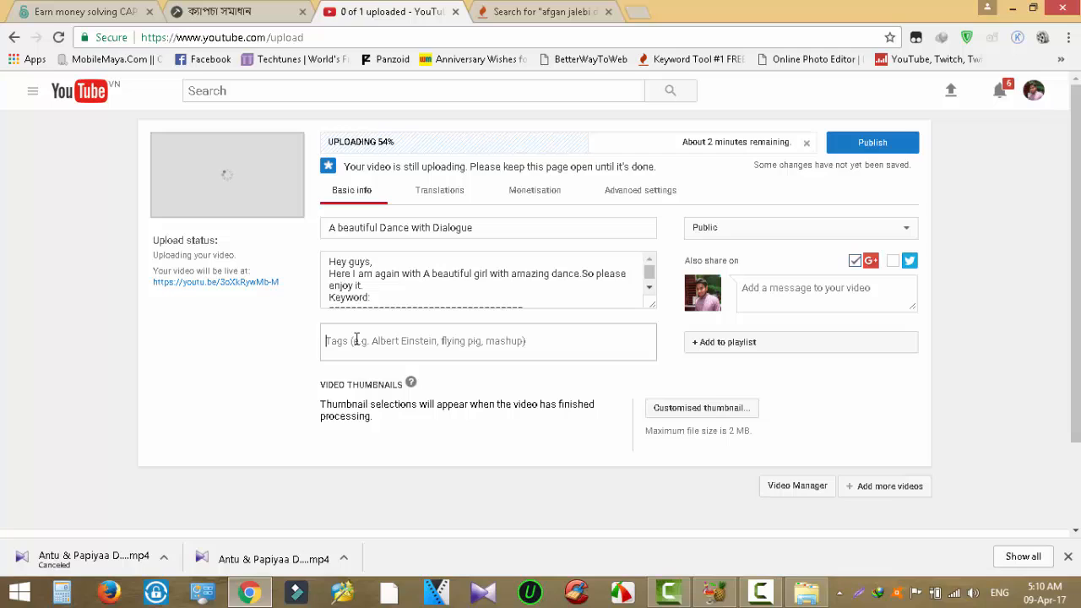
left_click(356, 340)
type("dance")
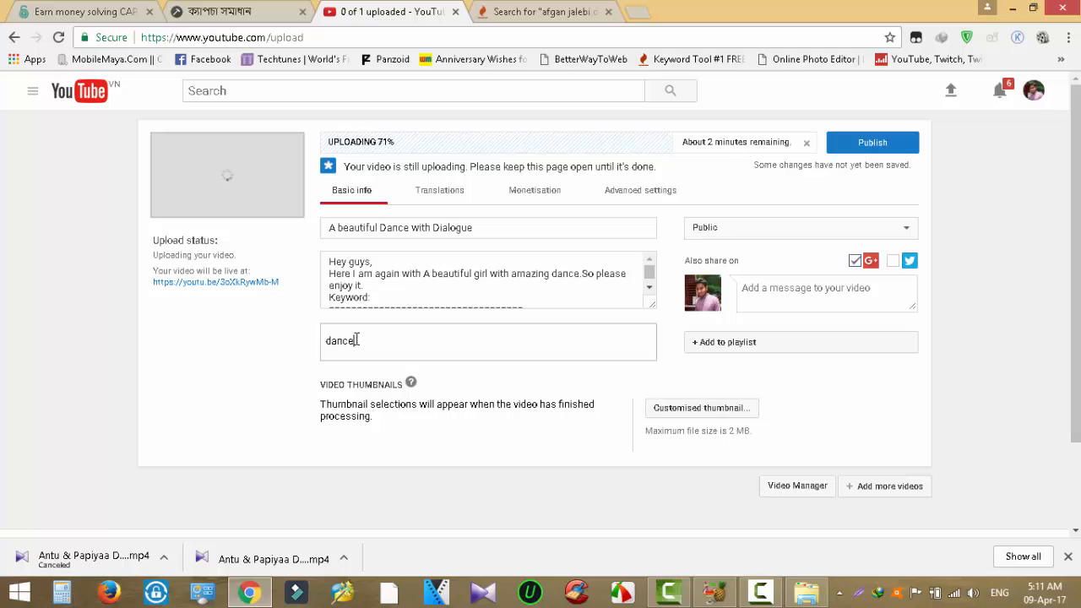
key("Return")
type("beauti")
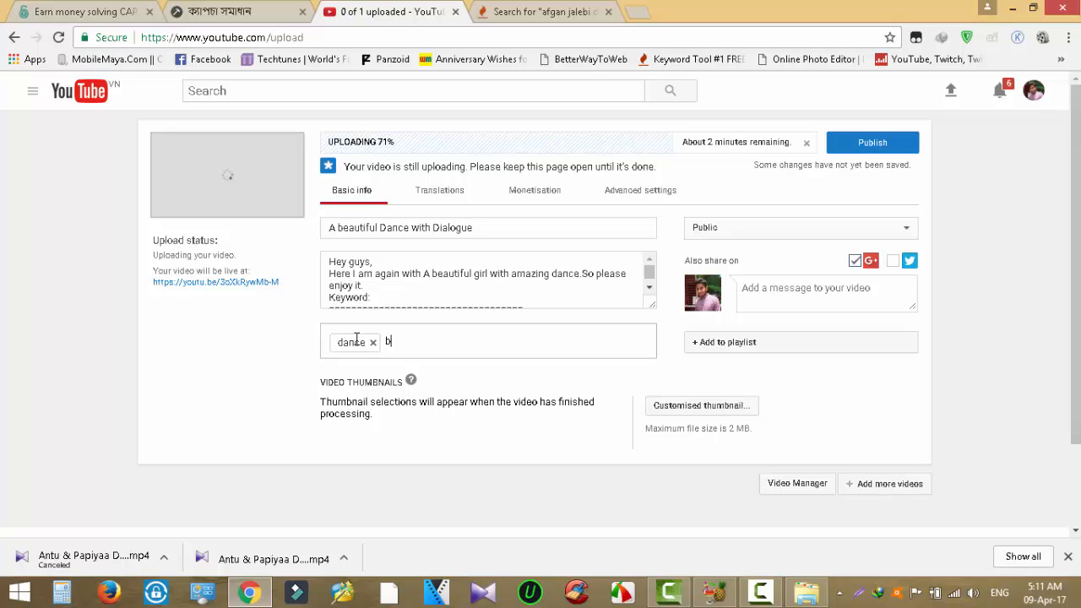
type("ful")
key("Return")
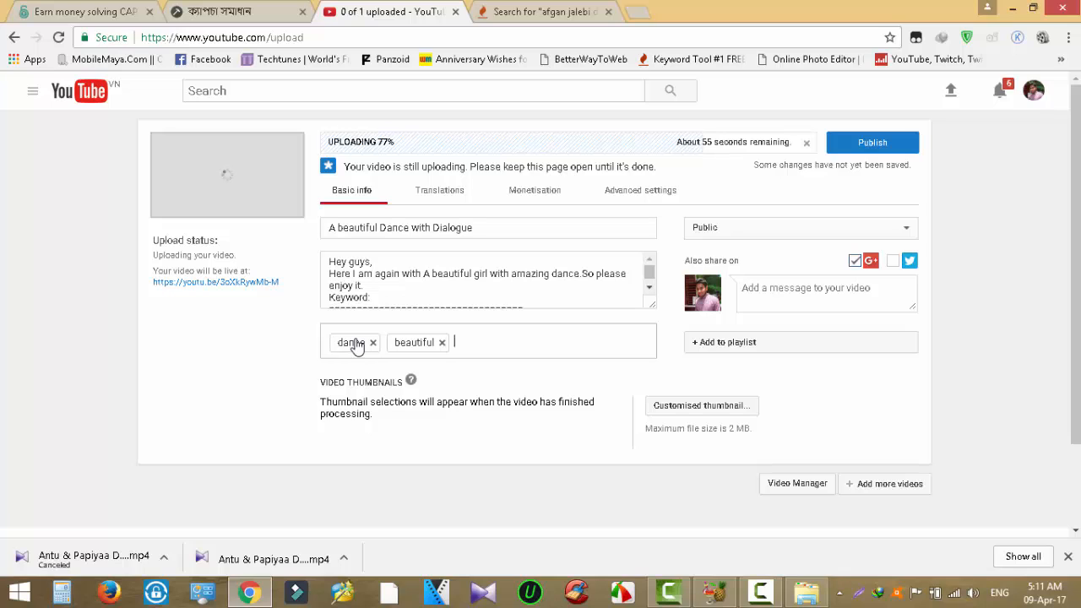
type("coriograph")
key("comma")
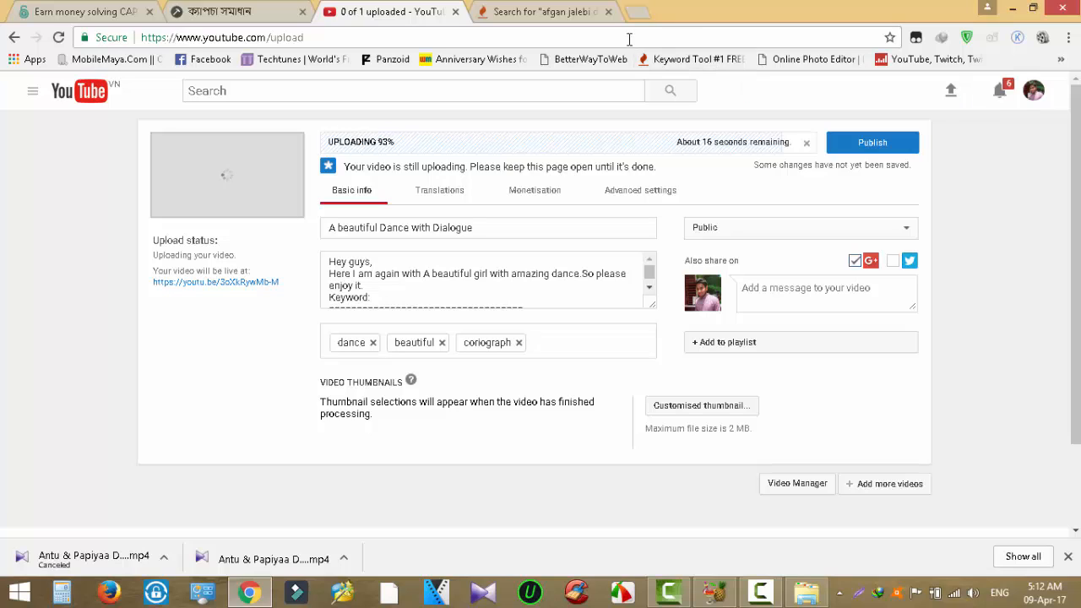
- Check the Keyword Tool suggestions for the dance song, return to the upload page and add the tag "afgan jalebi"
left_click(390, 296)
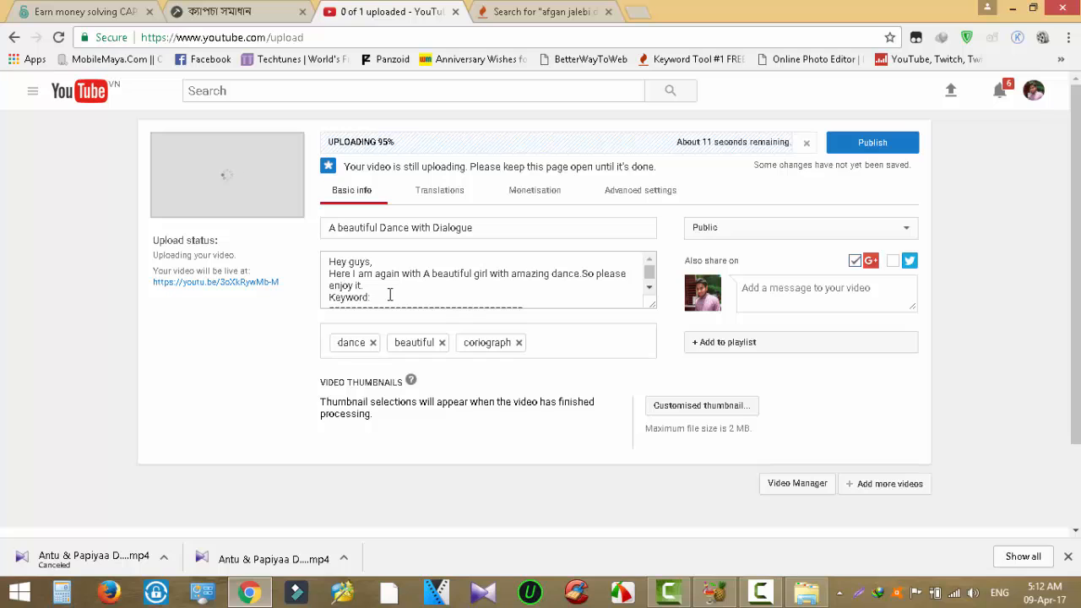
left_click(541, 12)
scroll(622, 379, "down", 3)
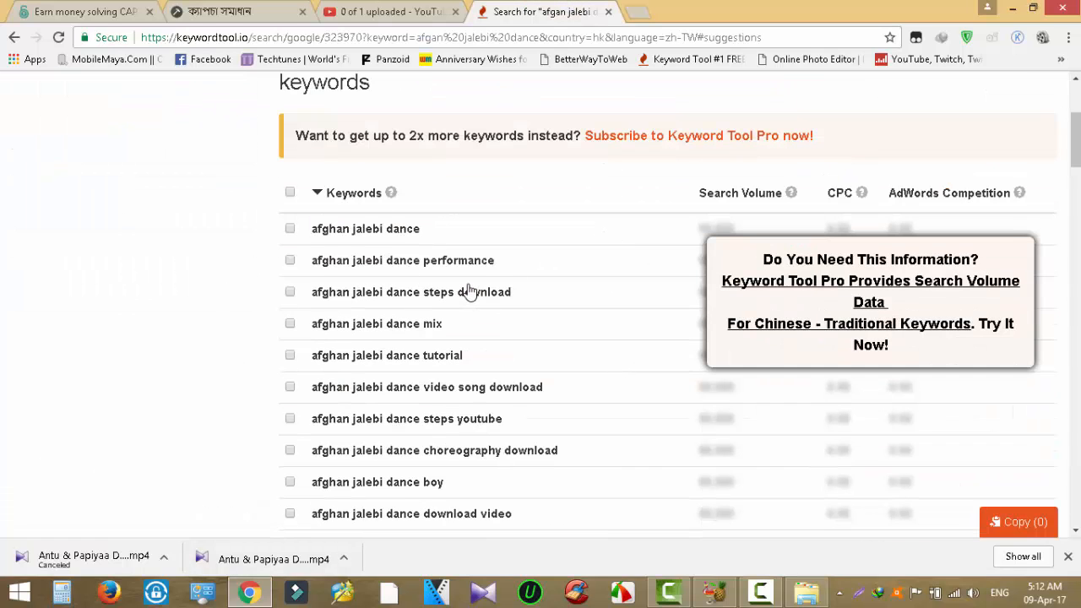
scroll(503, 420, "down", 2)
scroll(506, 417, "up", 4)
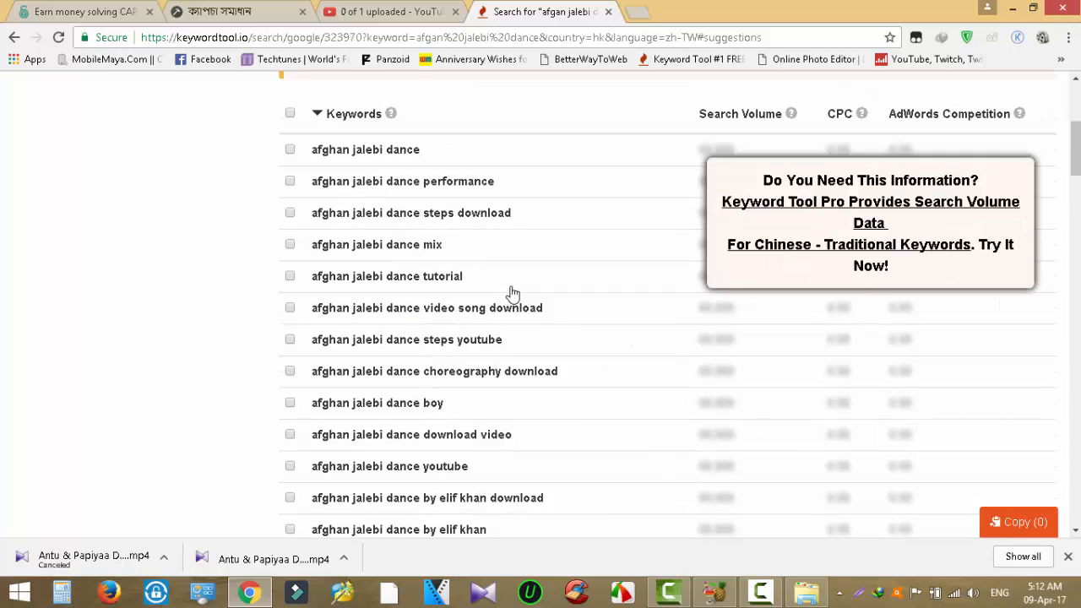
left_click(404, 11)
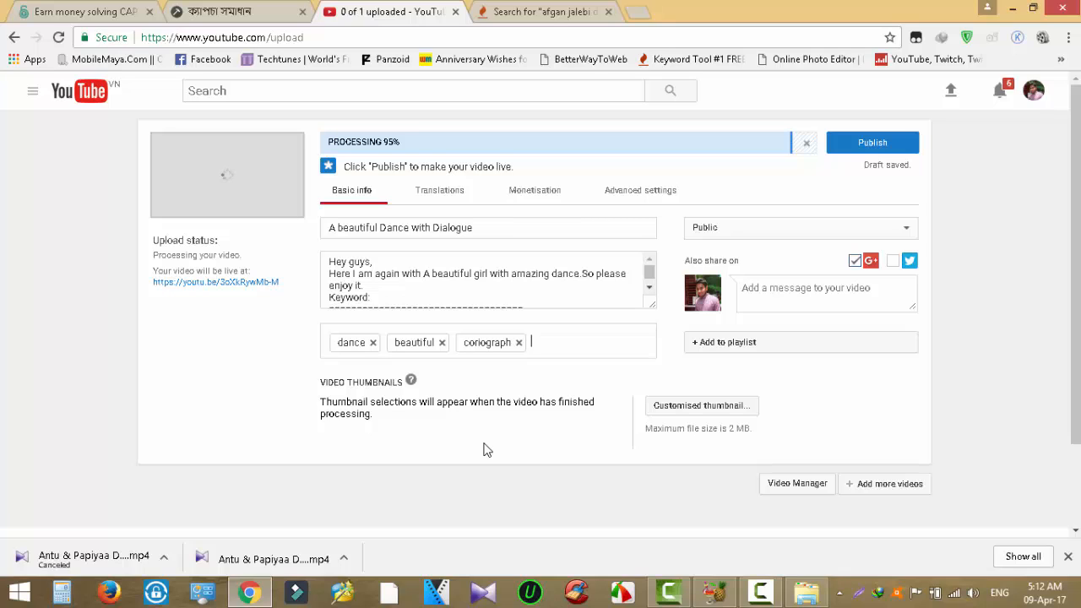
type("afgan jalebi")
key("Return")
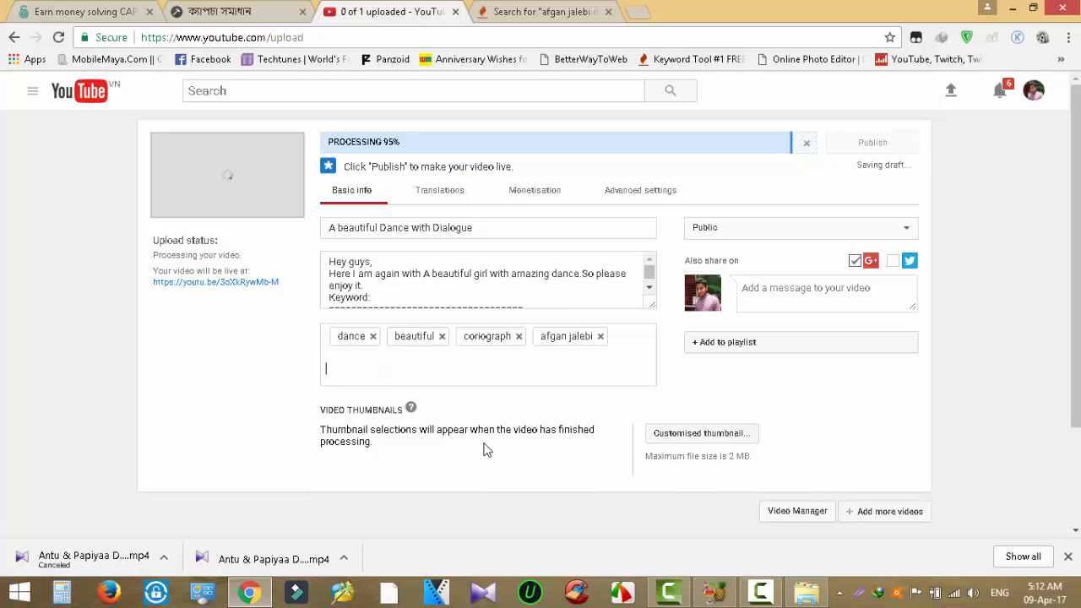
- Add the tags "hot music video", "cover dance" and "noakhali" to the video
type("h")
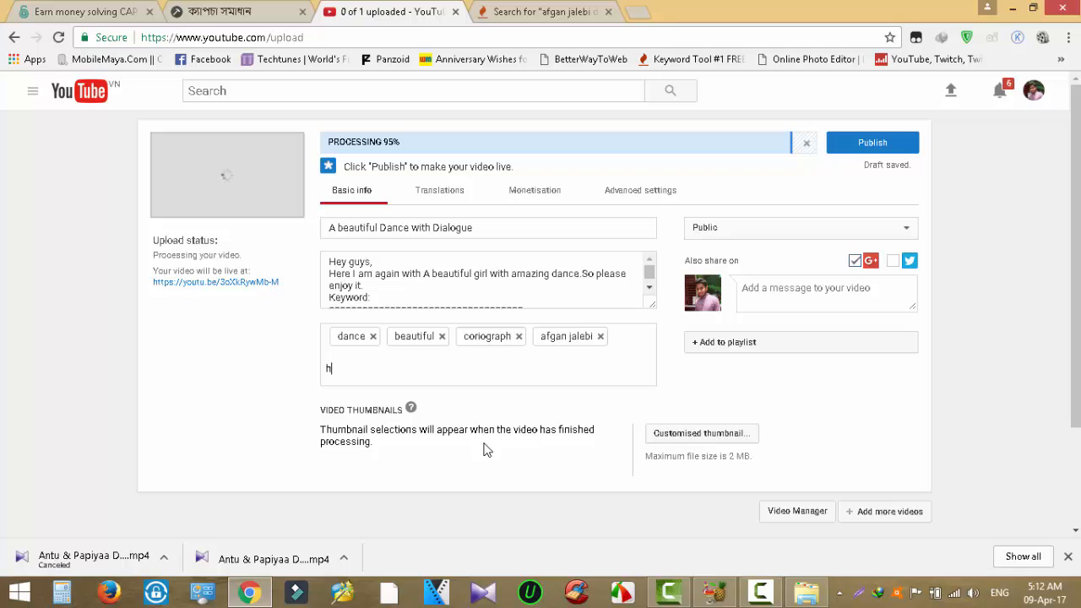
type("ot music video")
key("Return")
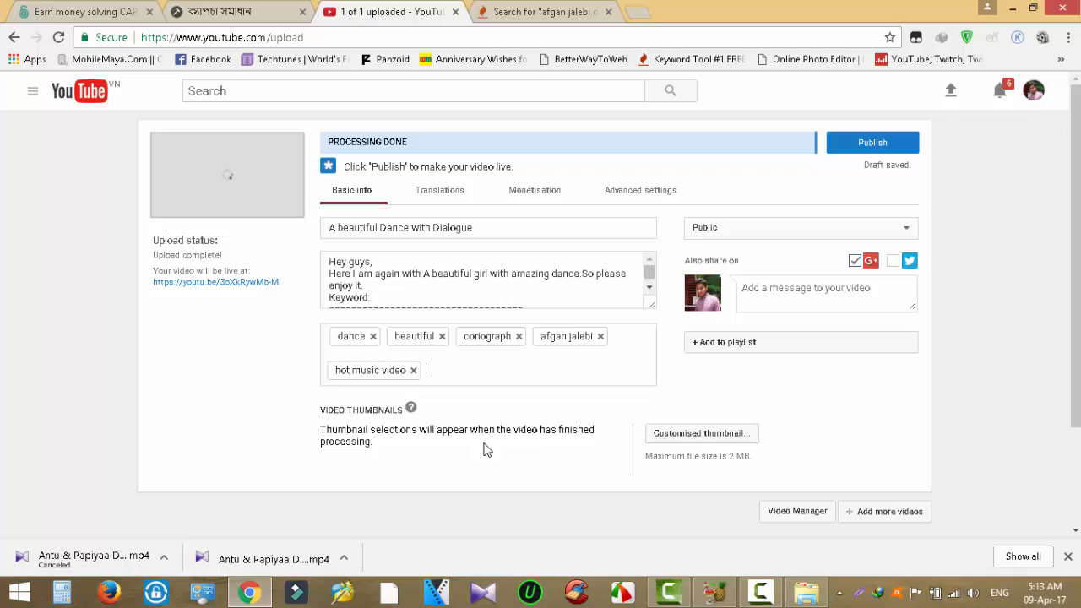
type("cover d")
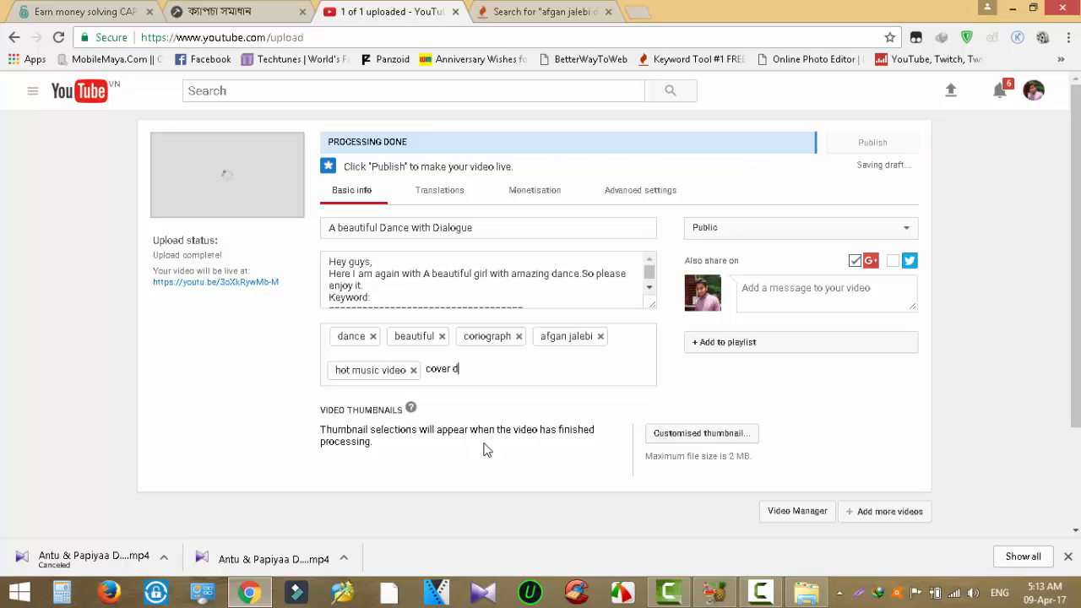
type("ance")
key("Return")
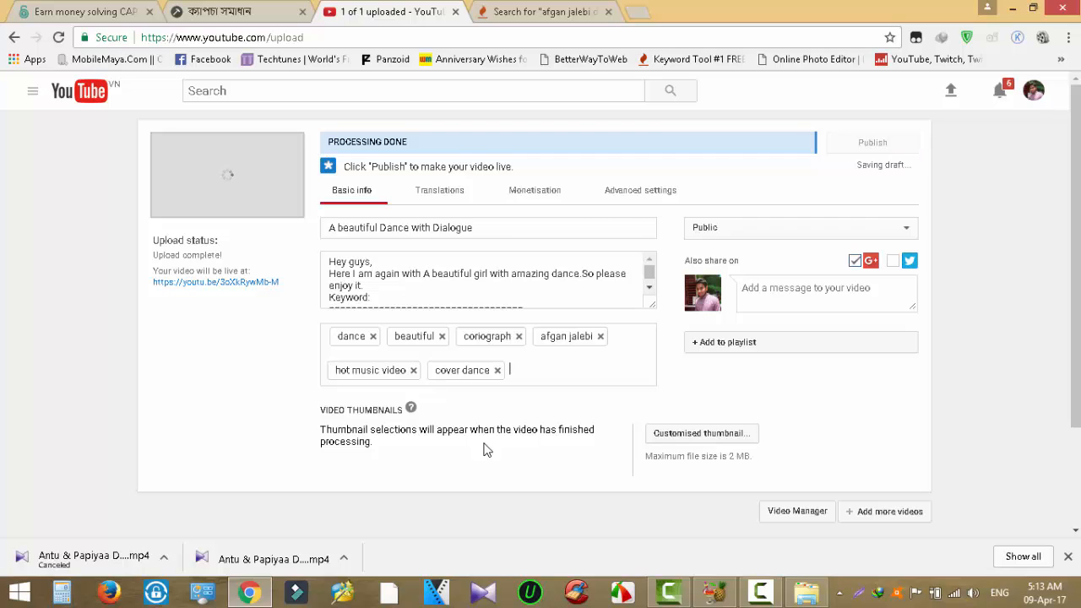
type("n")
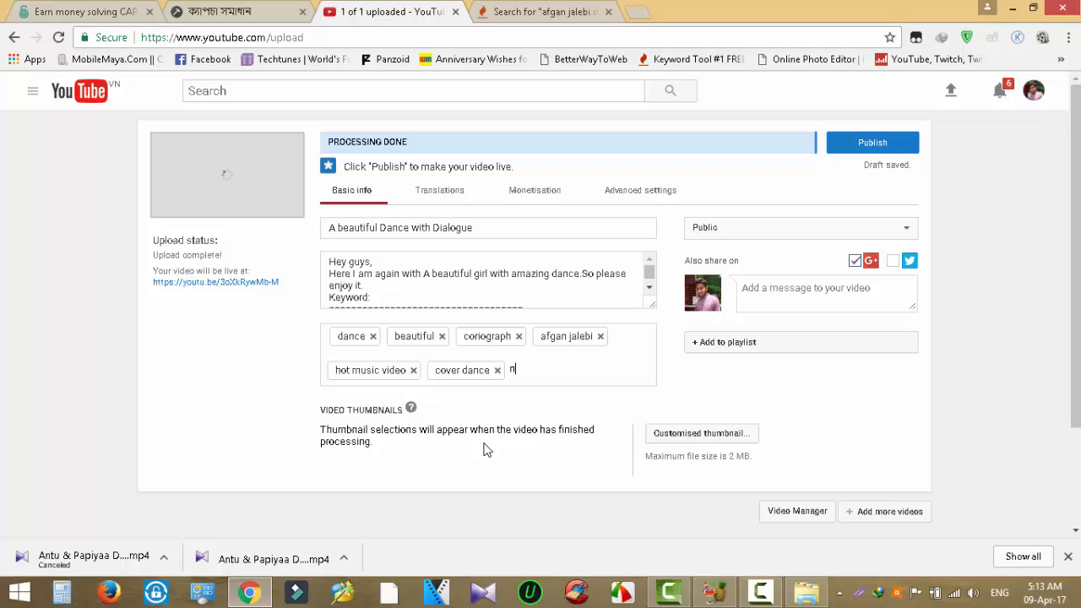
type("oakhali")
key("Return")
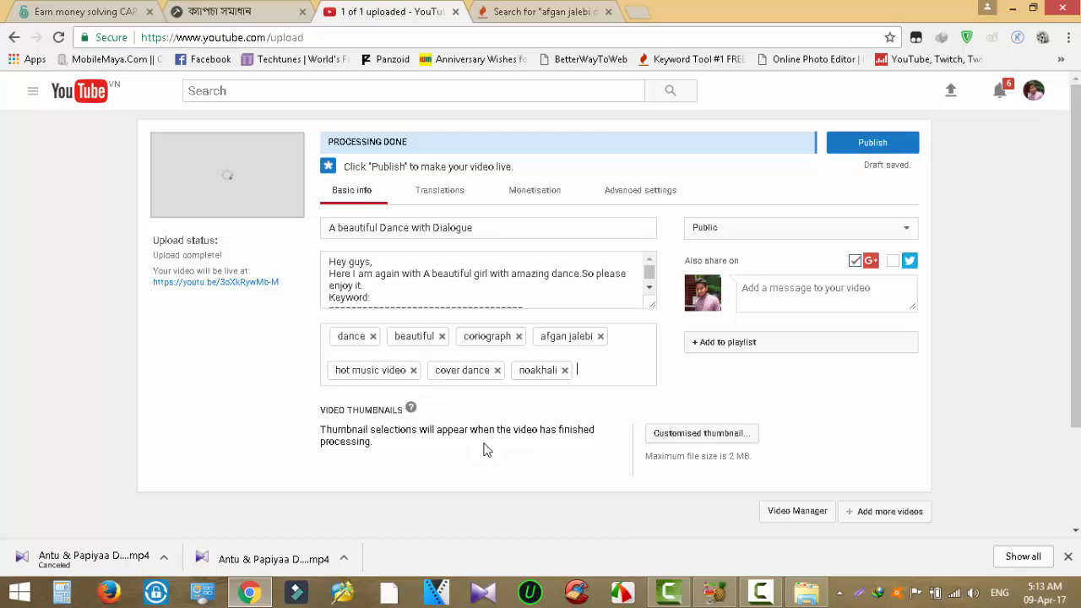
- Add the tags "stage perform" and "stage dance" to the video
type("stage perform")
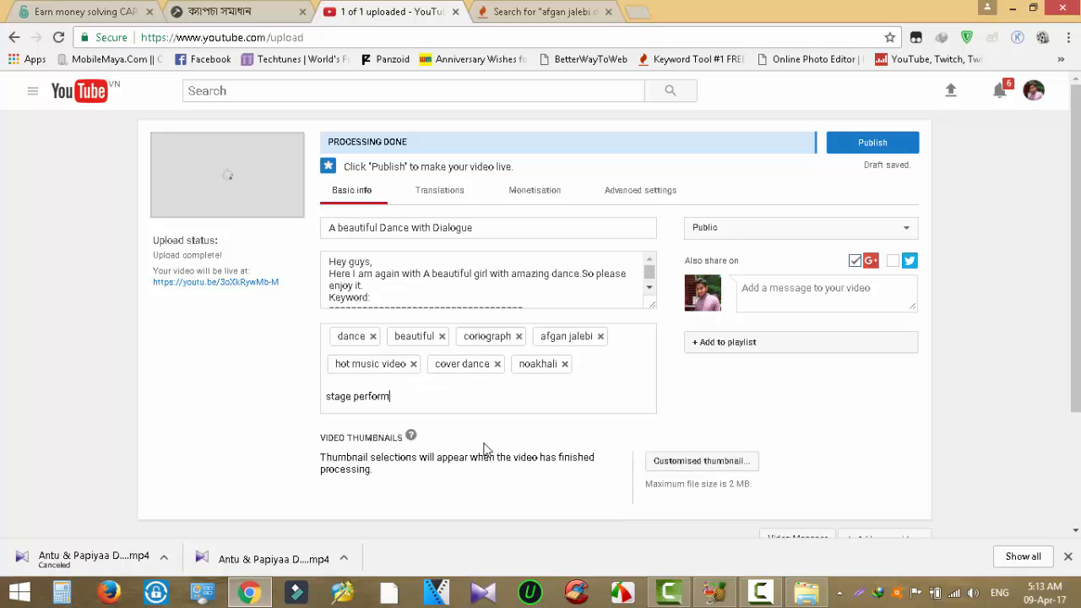
key("comma")
type("st")
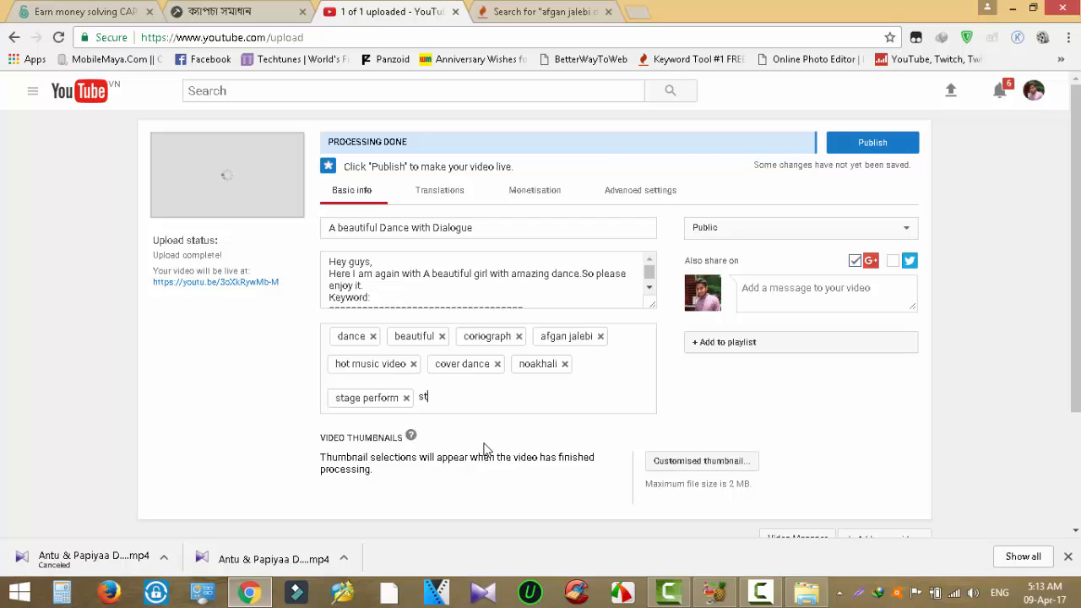
type("age dance")
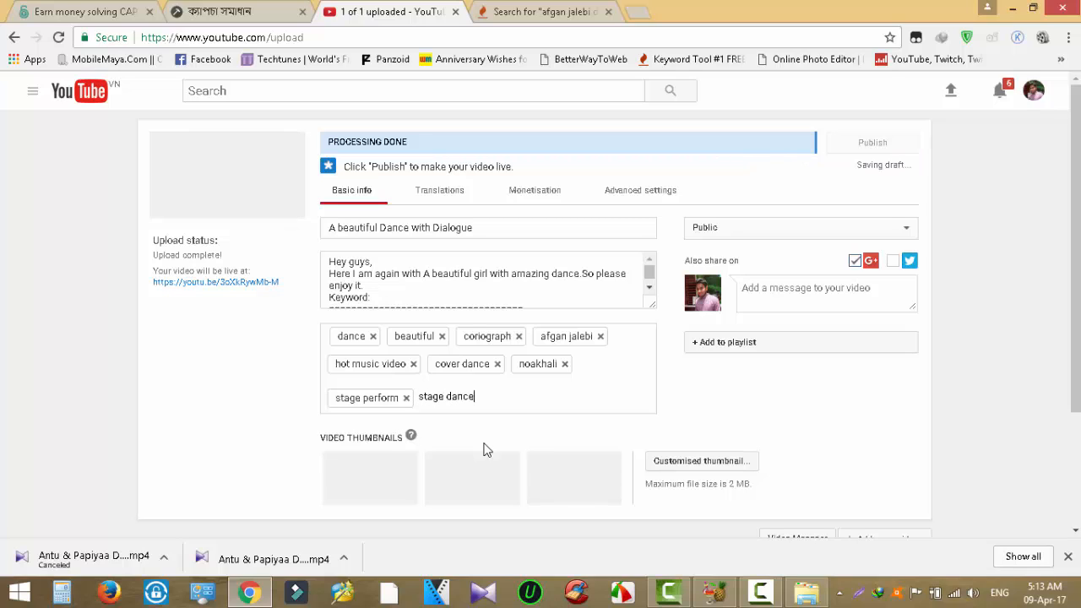
key("comma")
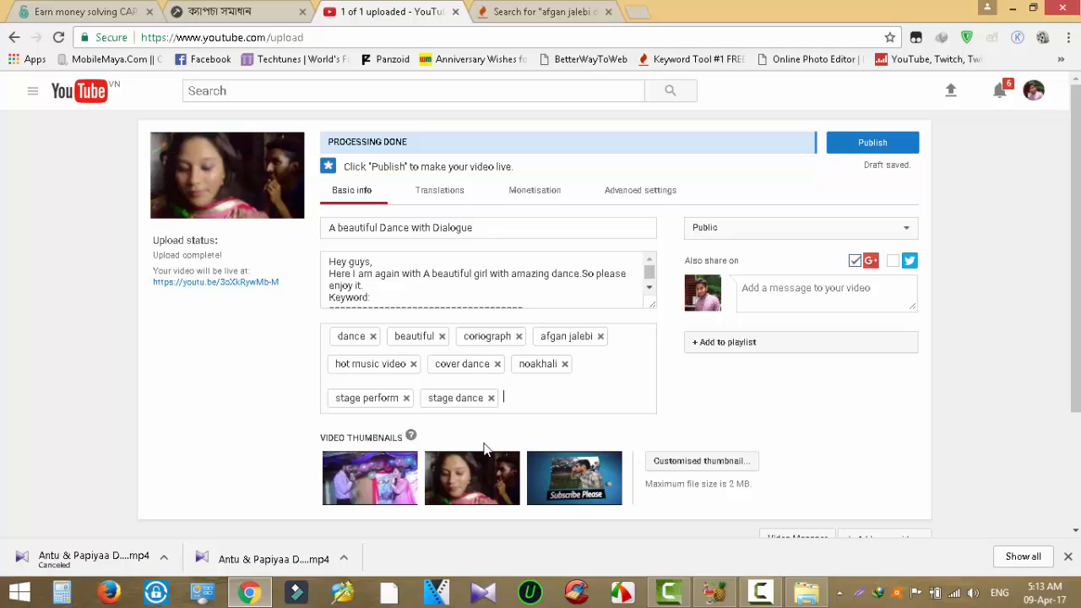
left_click(478, 408)
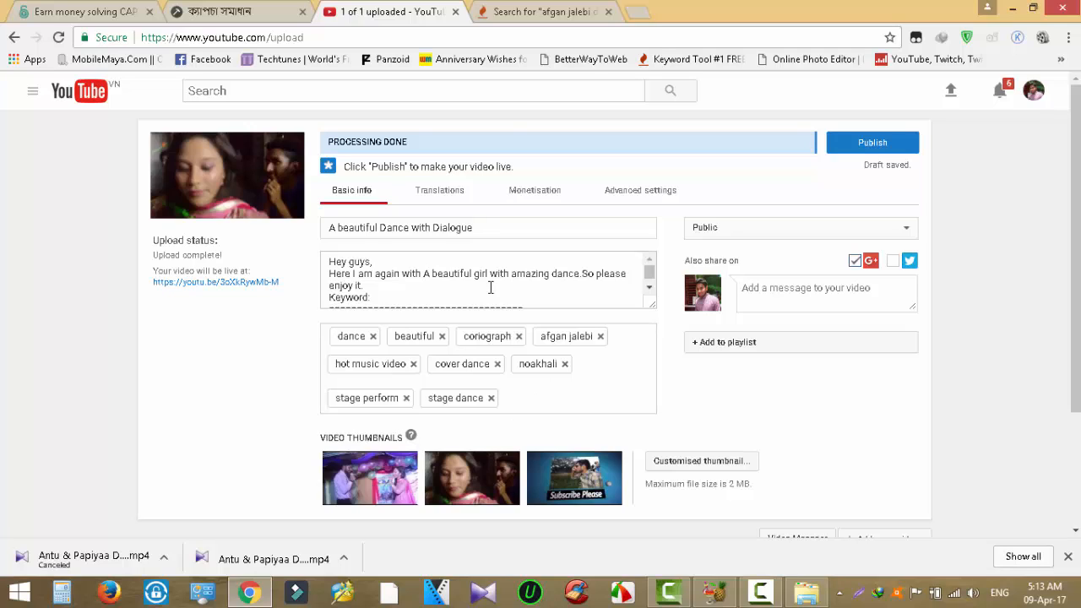
- Switch to the Keyword Tool page and select the suggested keyword "afghan jalebi dance"
left_click(550, 11)
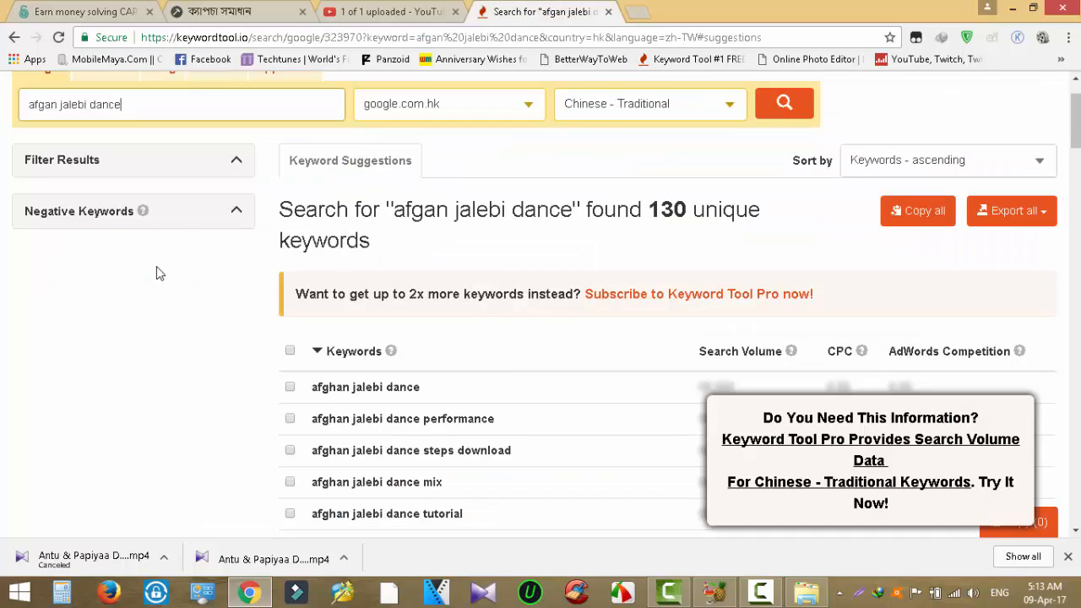
scroll(259, 216, "down", 2)
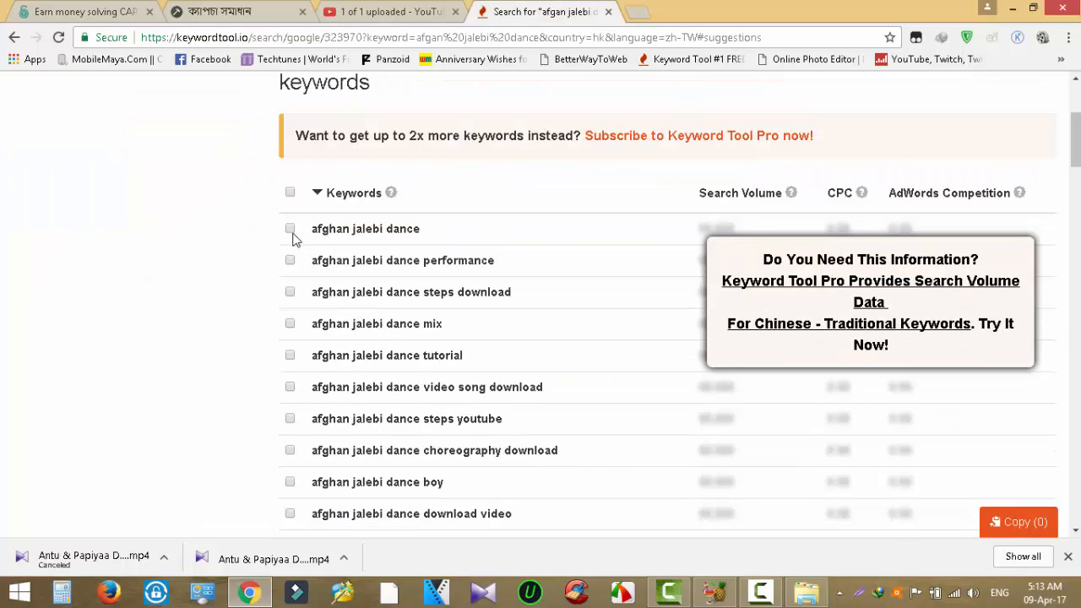
left_click(289, 228)
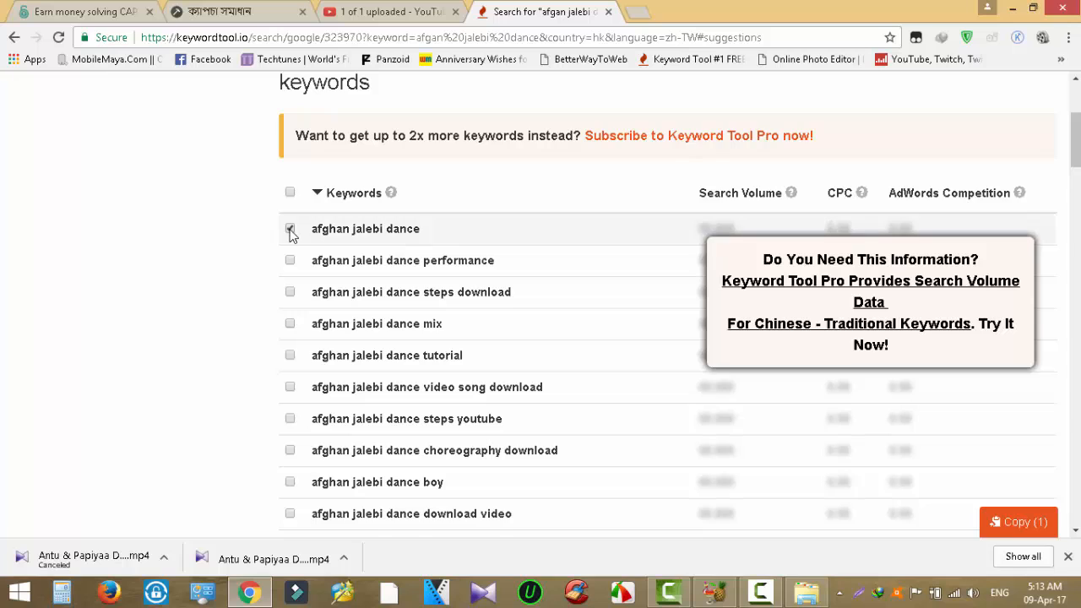
- Select the keyword suggestions "afghan jalebi dance performance", "afghan jalebi dance steps download" and "afghan jalebi dance video song download"
scroll(245, 161, "up", 3)
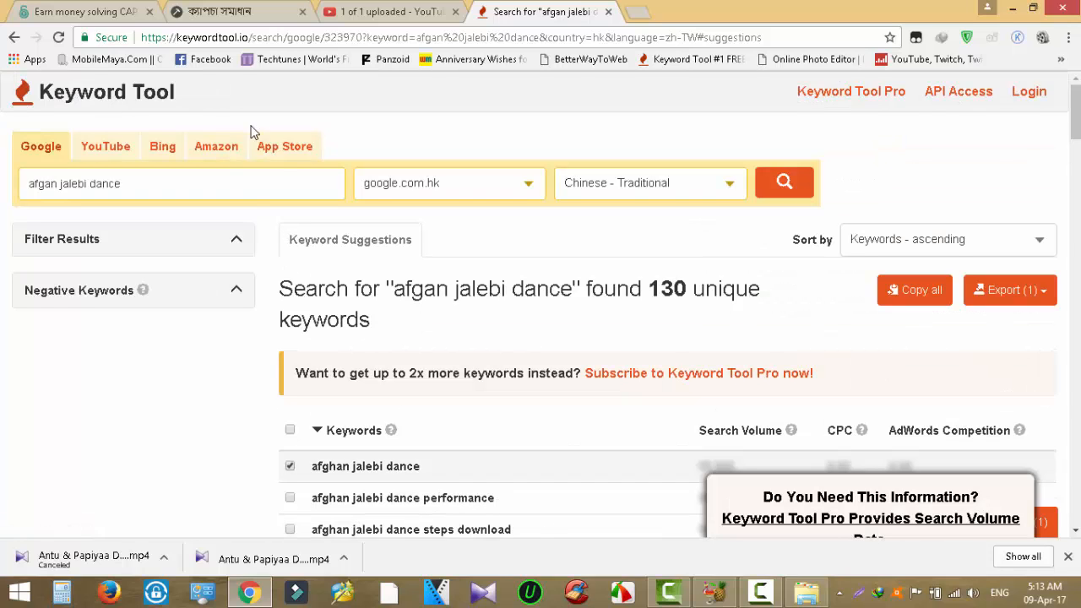
scroll(253, 169, "down", 2)
scroll(266, 186, "up", 2)
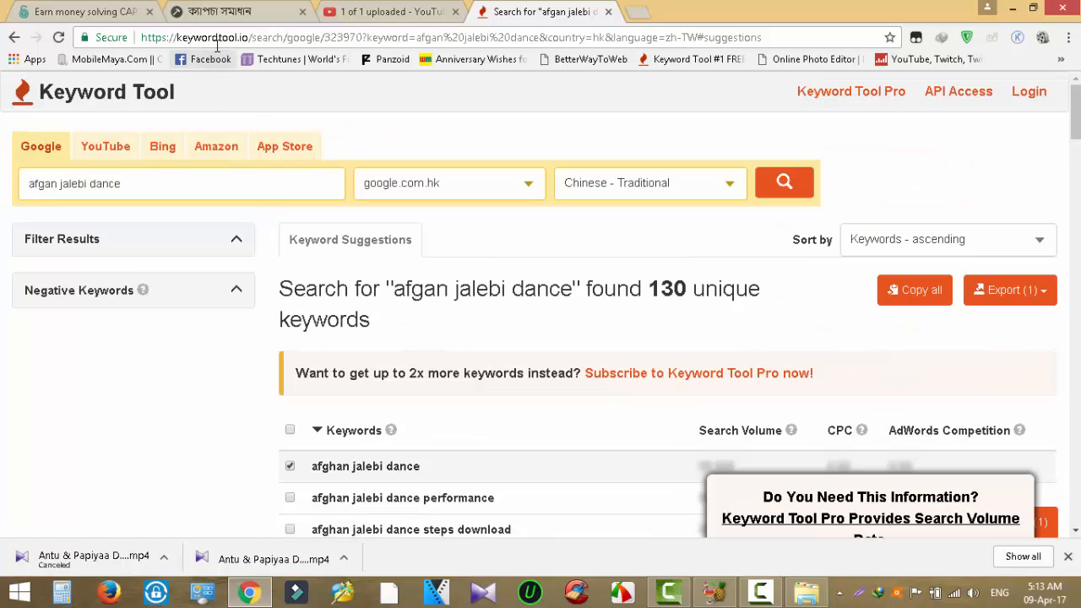
scroll(460, 332, "down", 2)
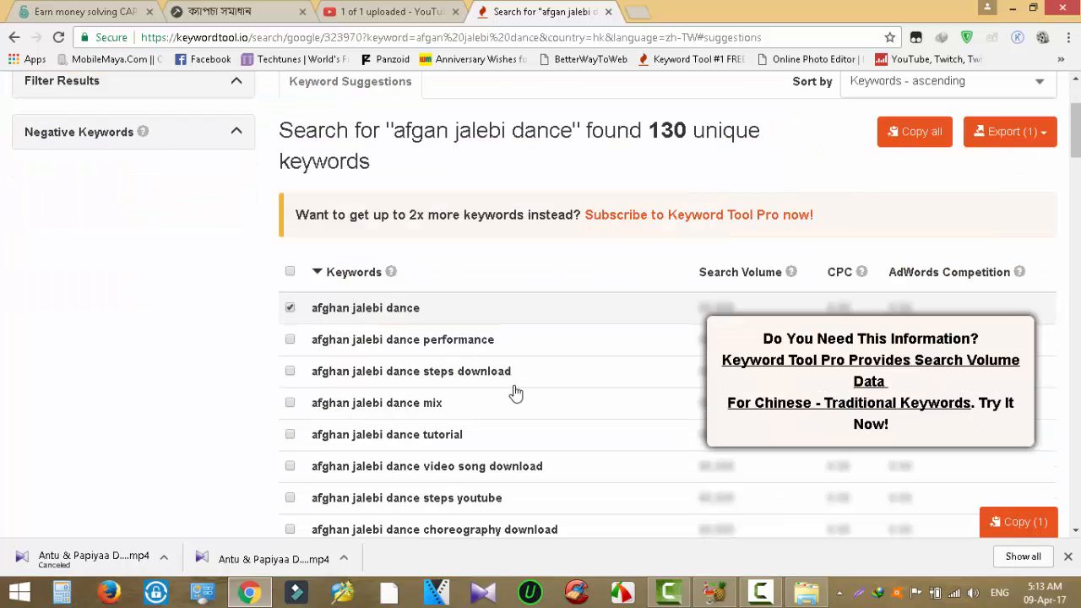
scroll(243, 300, "up", 1)
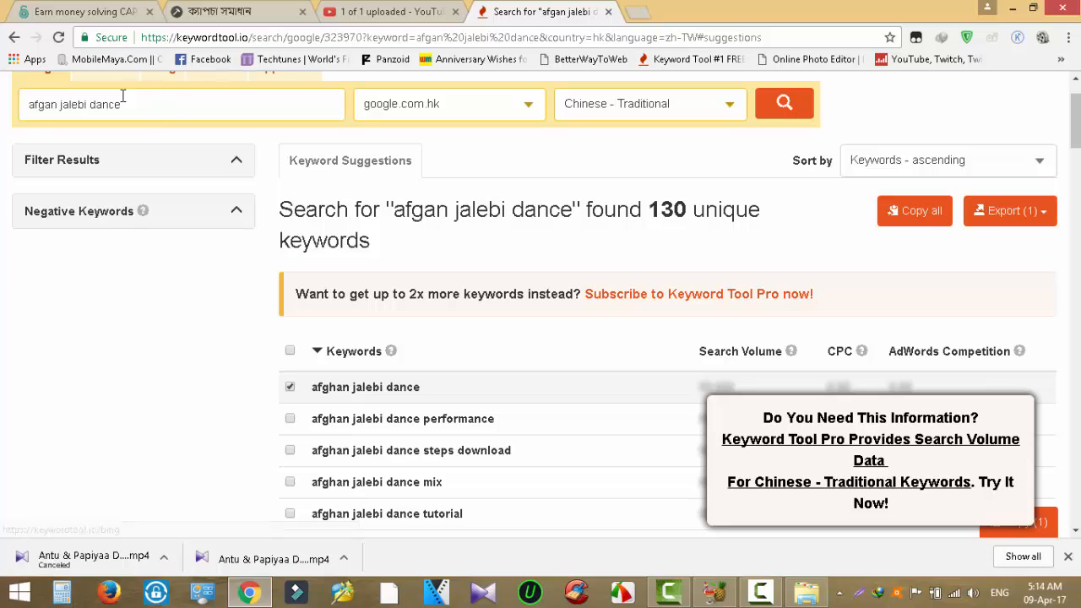
scroll(245, 321, "down", 2)
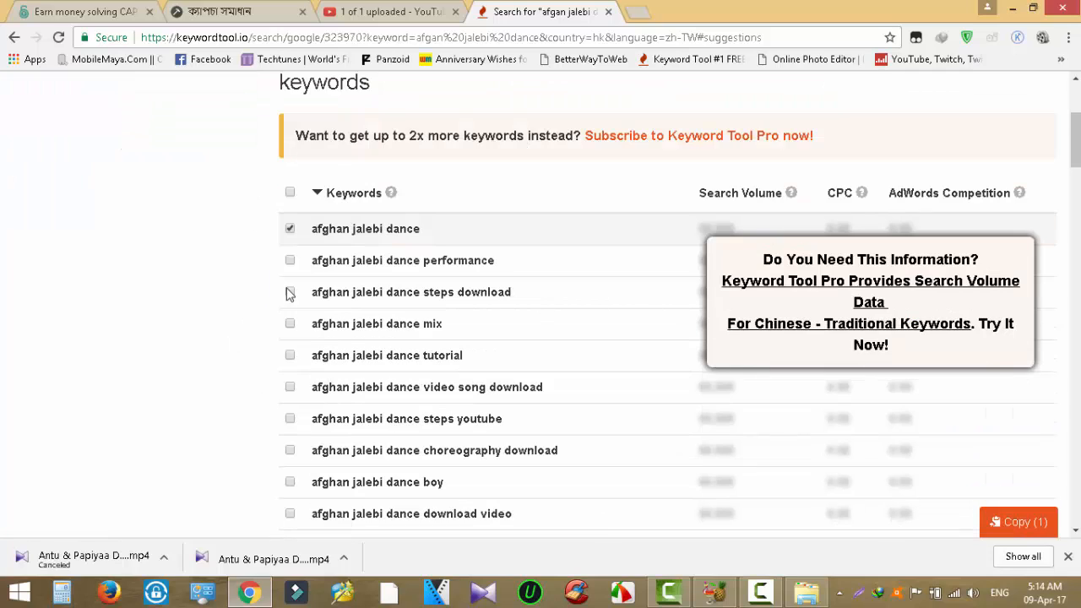
left_click(289, 261)
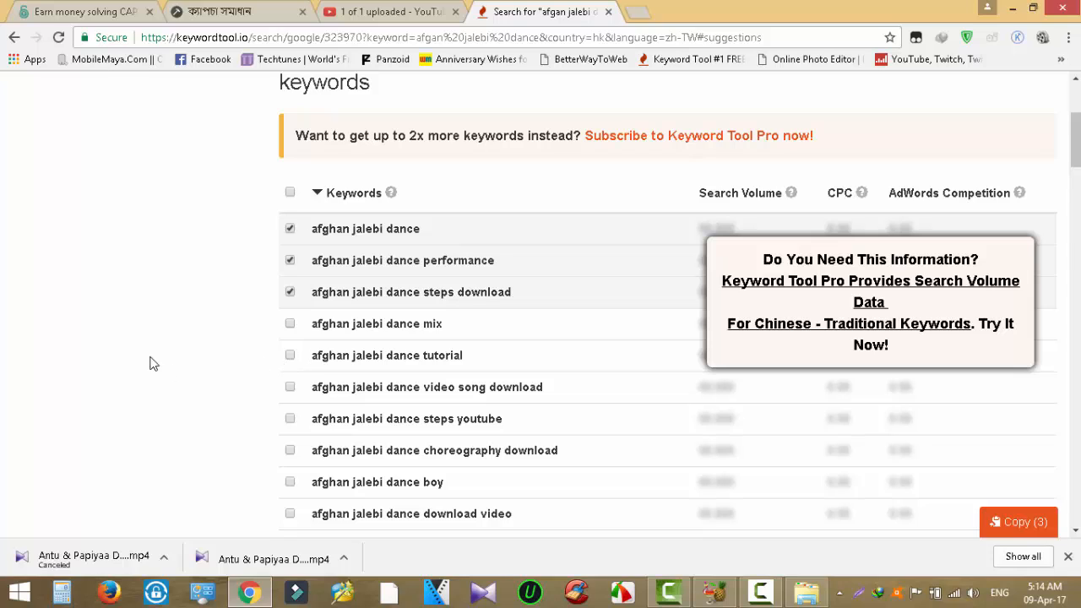
left_click(289, 389)
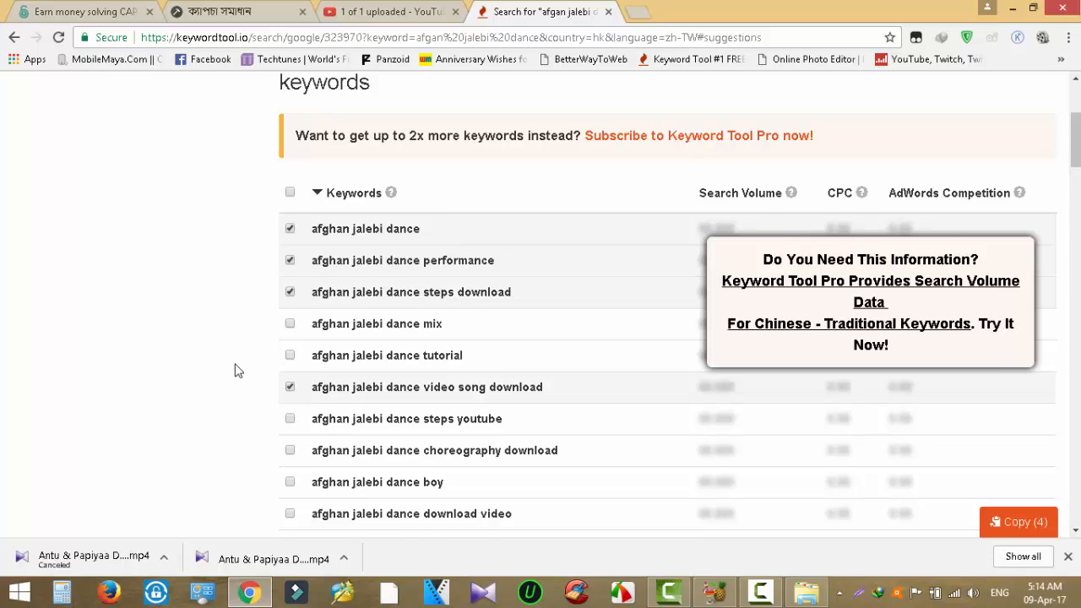
- Select the suggestions "afghan jalebi dance download video", "afghan jalebi dance step by step", "afghan jalebi dance cover" and "afghan jalebi dance class"
scroll(235, 369, "down", 2)
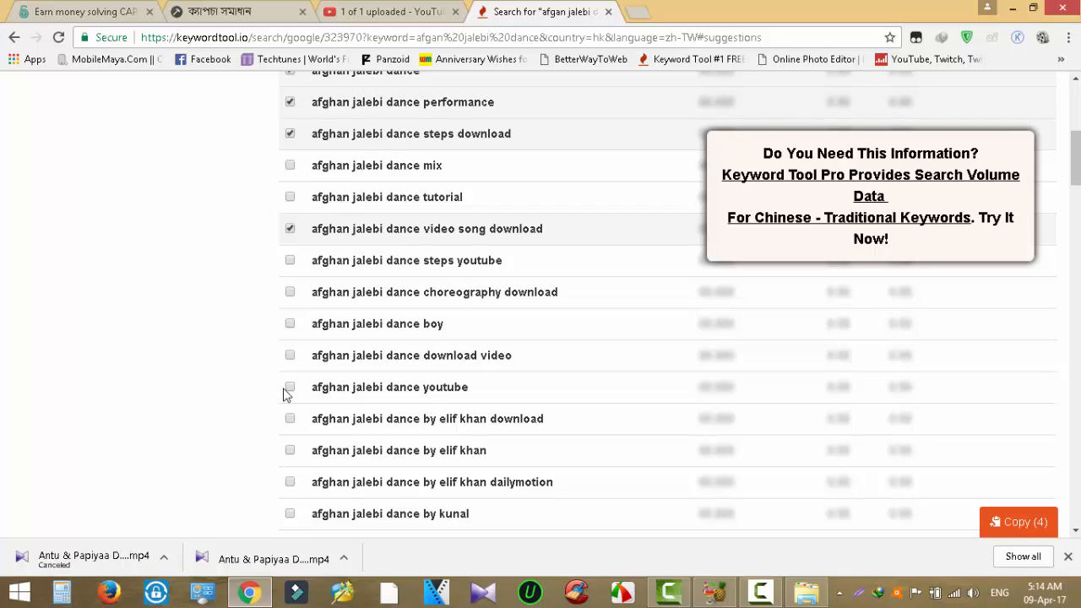
left_click(290, 358)
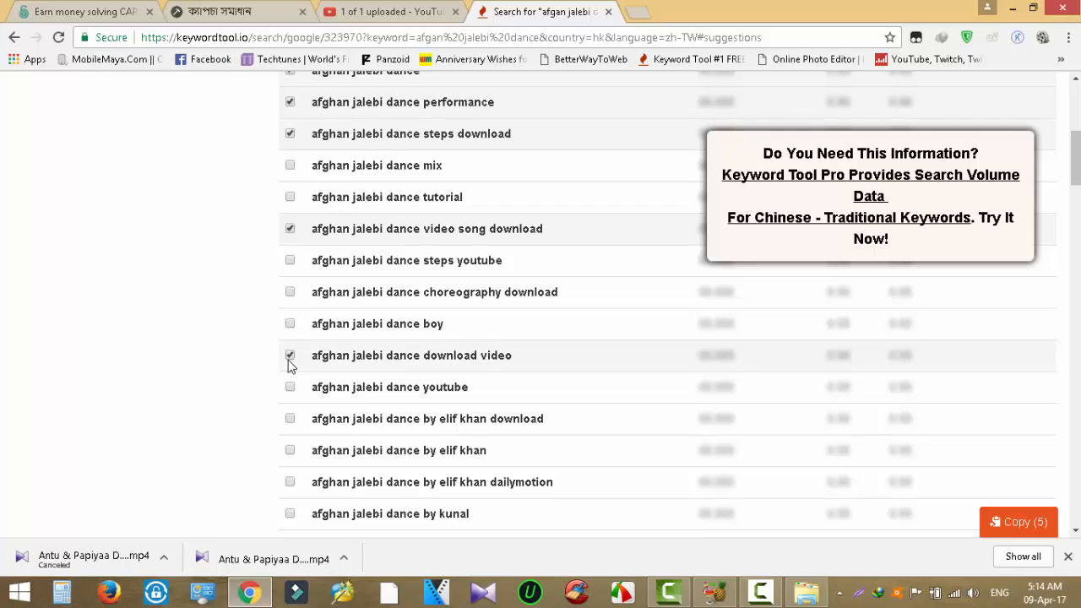
scroll(282, 370, "down", 1)
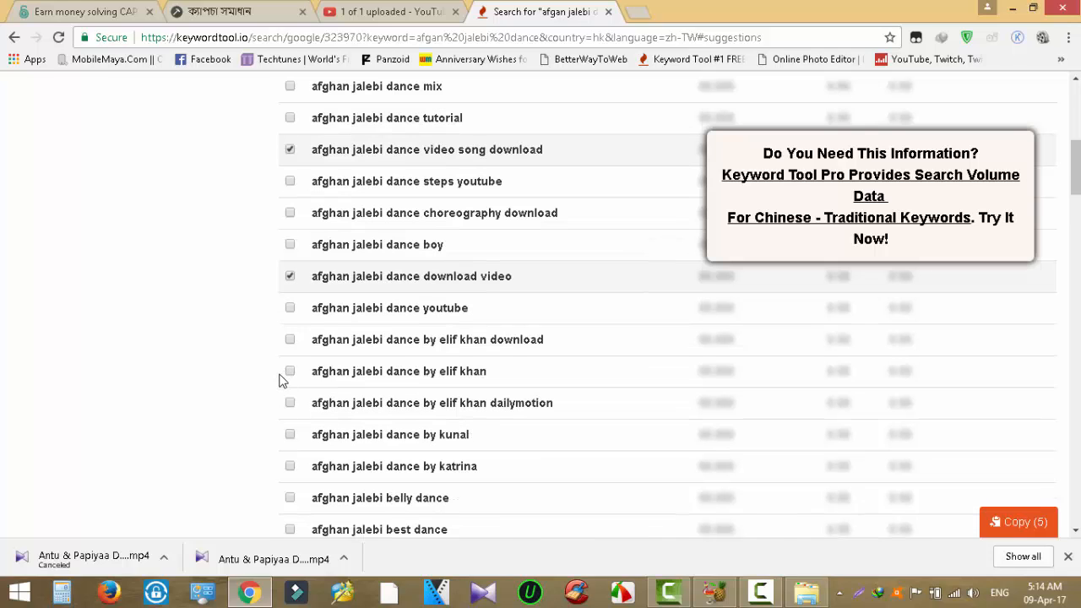
scroll(282, 380, "down", 2)
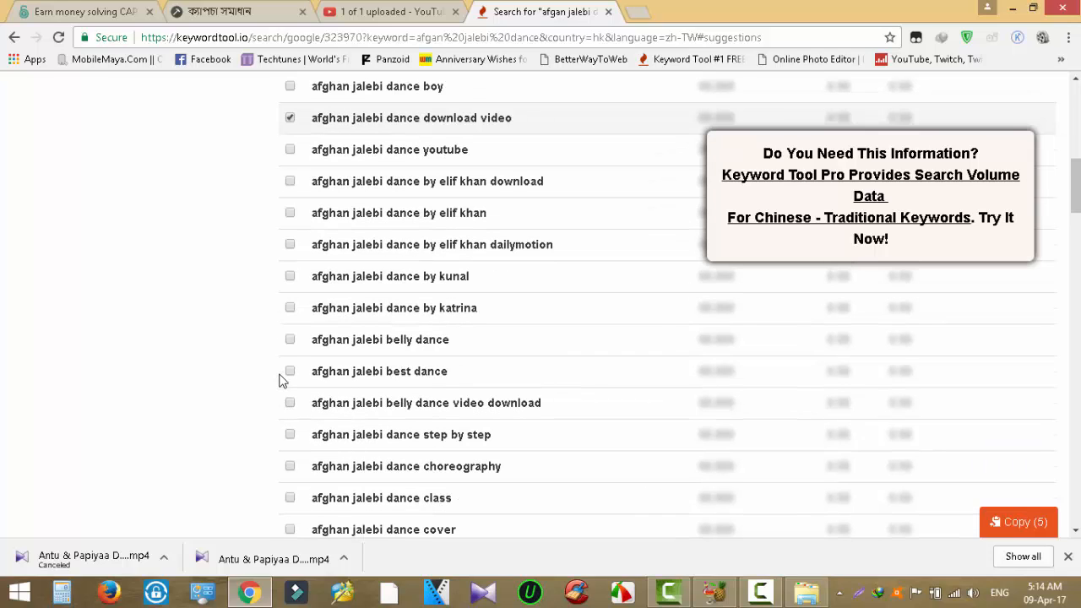
scroll(283, 382, "down", 1)
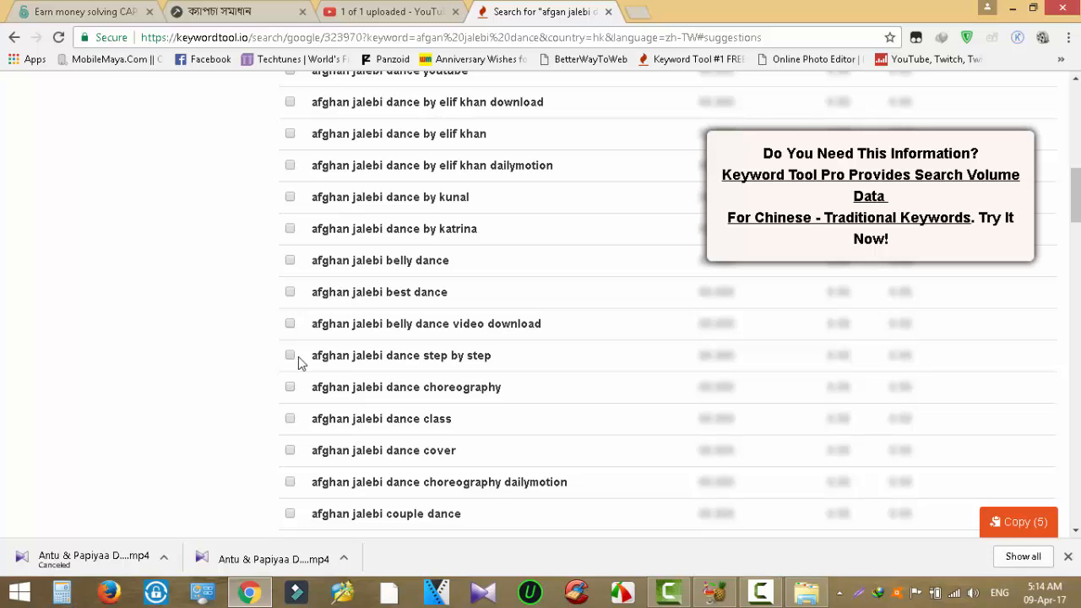
left_click(296, 358)
left_click(291, 450)
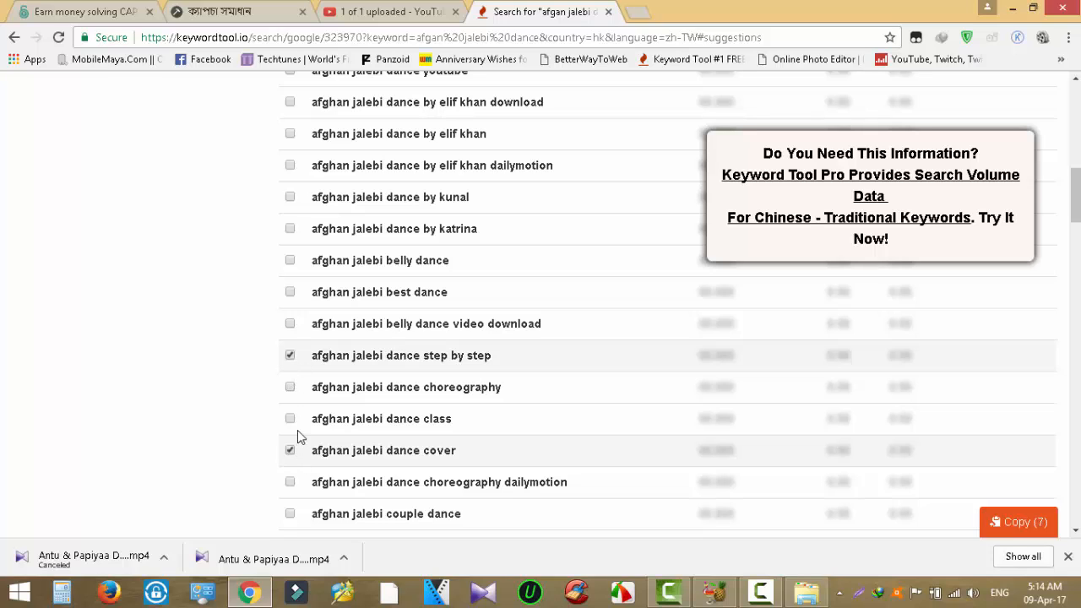
left_click(291, 419)
- Select the suggestions "afghan jalebi dance mp4 download", "afghan jalebi full song dance performance" and "afghan jalebi full dance steps"
scroll(262, 431, "down", 2)
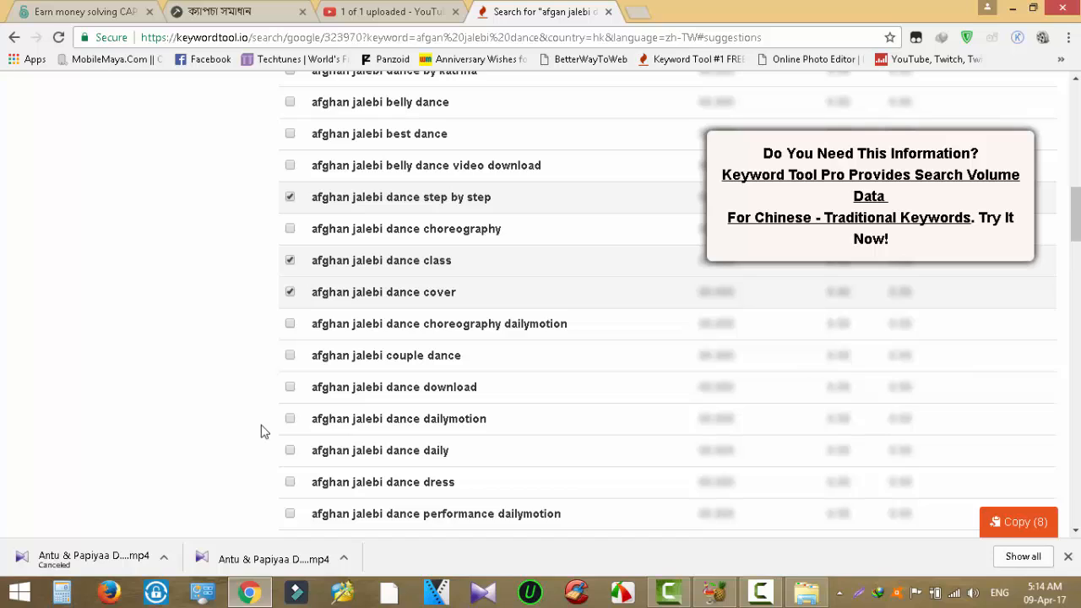
scroll(262, 431, "down", 2)
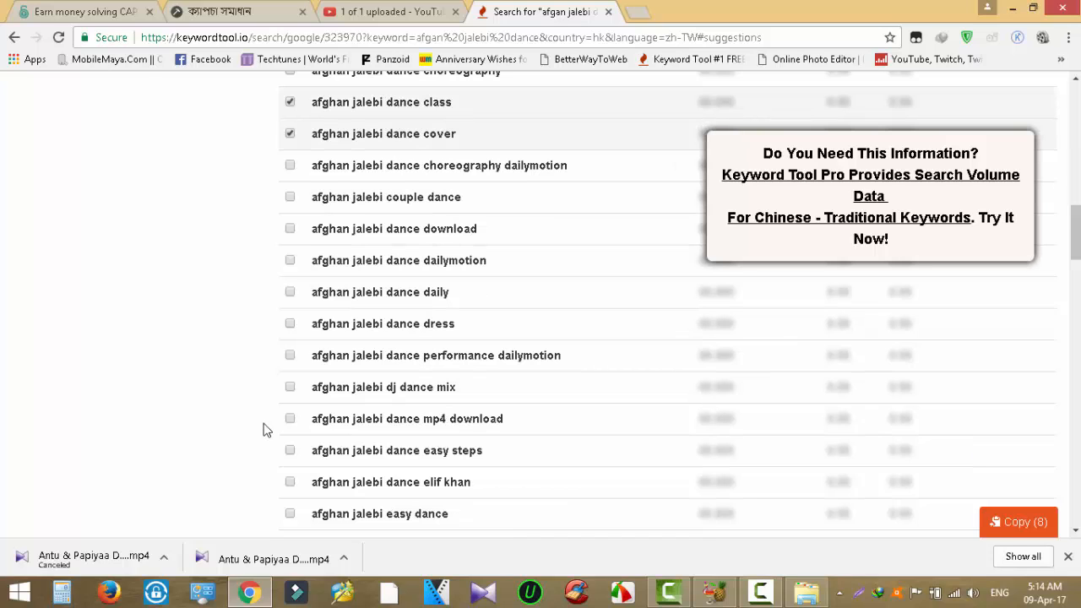
left_click(290, 420)
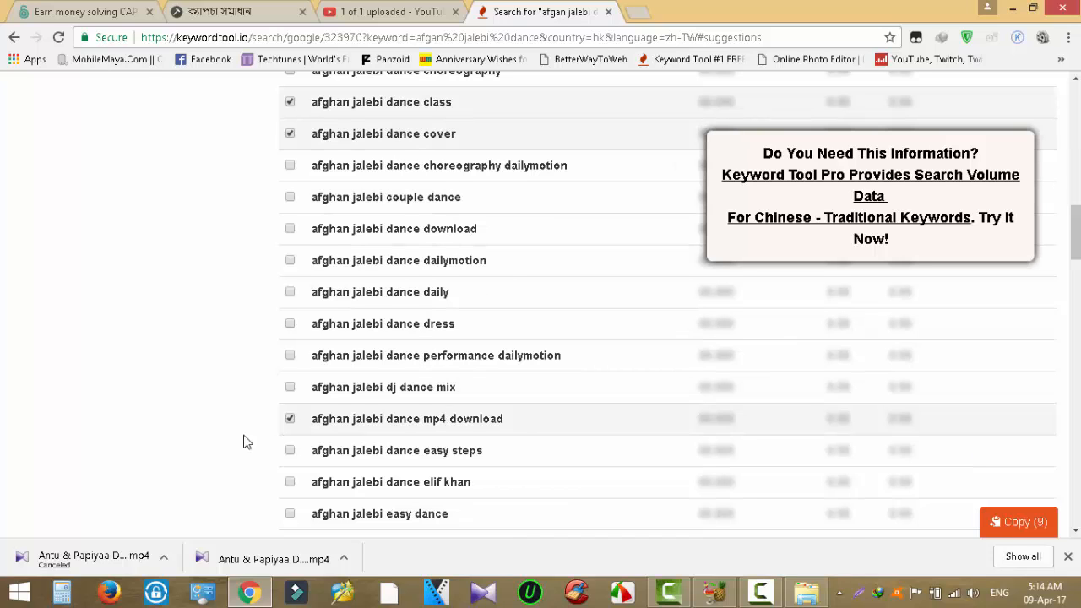
scroll(243, 441, "down", 2)
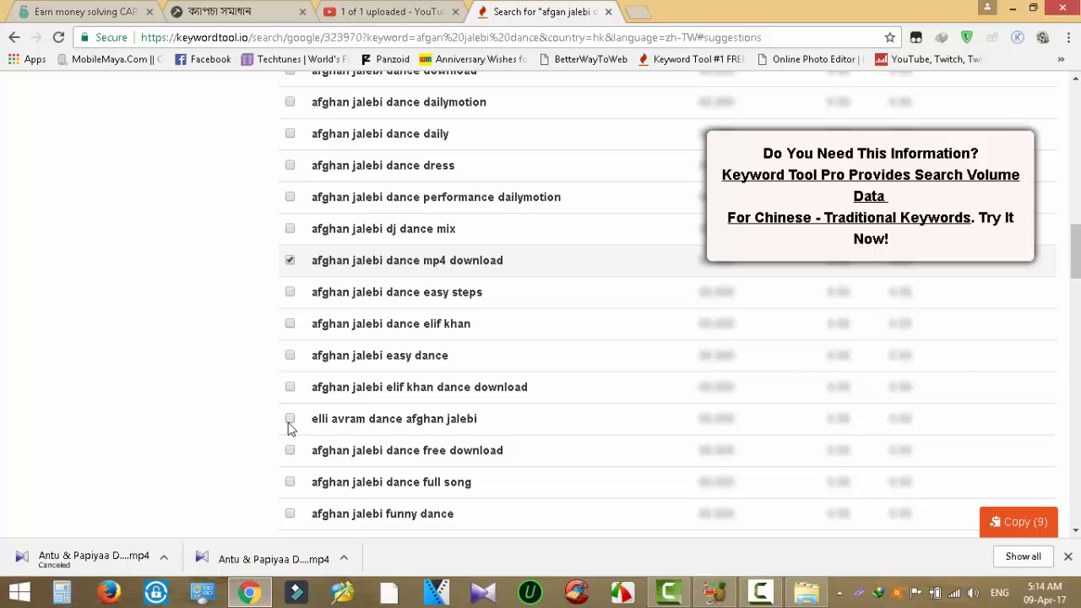
scroll(289, 426, "down", 2)
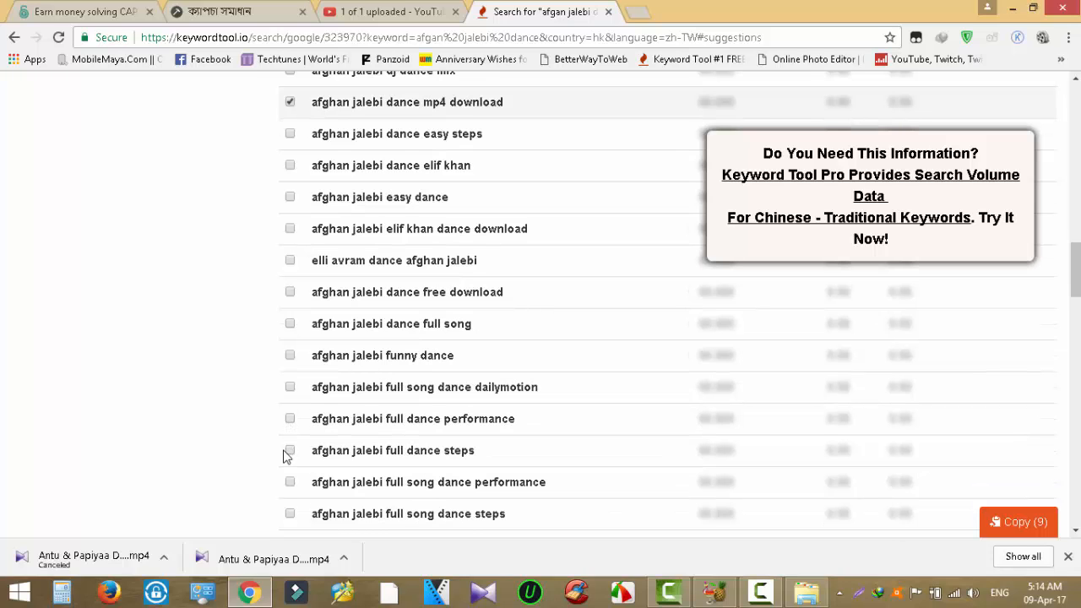
left_click(290, 482)
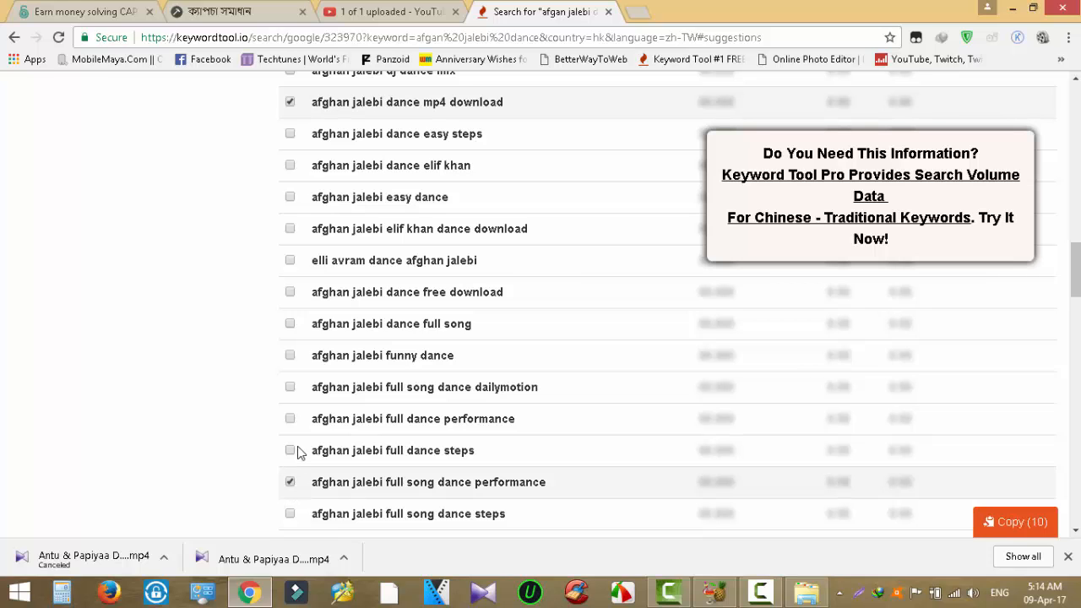
left_click(289, 450)
- Select the suggestions "hot belly dance afghan jalebi", "afghan jalebi hot dance" and "afghan jalebi new dance"
scroll(293, 460, "down", 3)
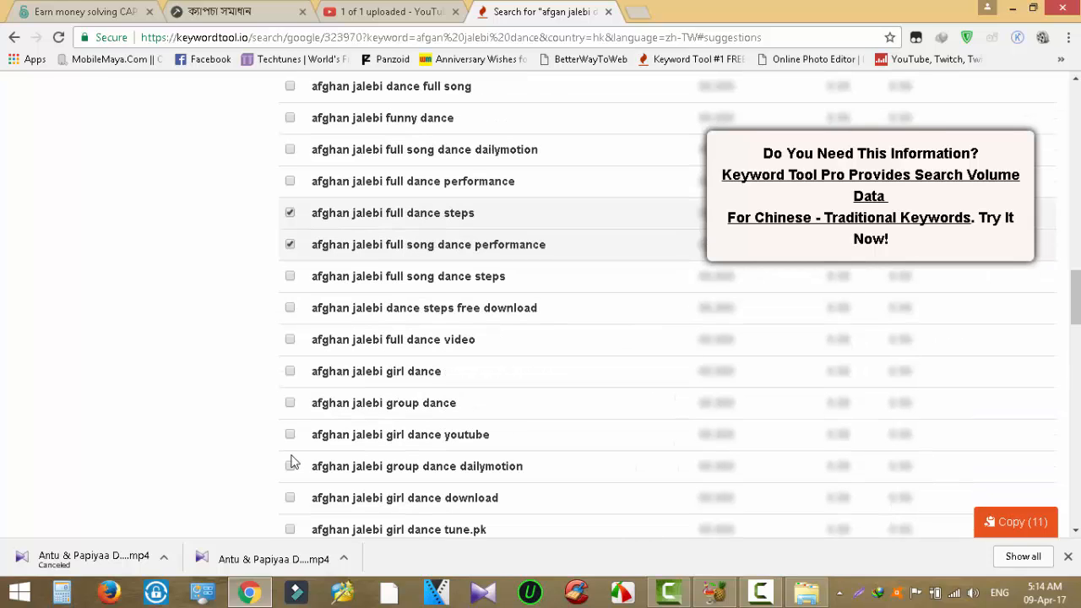
scroll(293, 461, "down", 2)
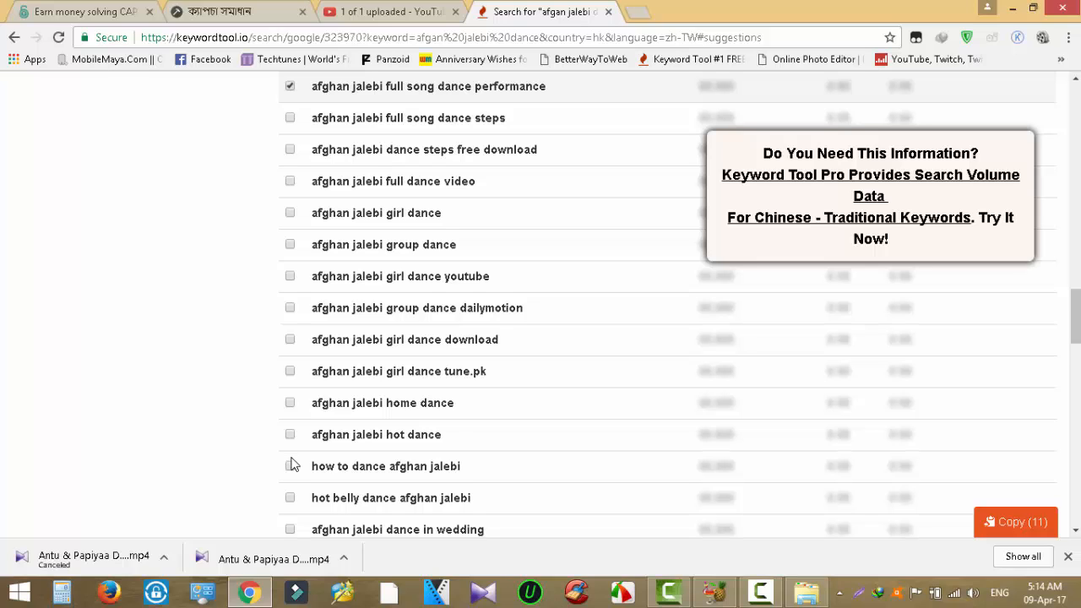
scroll(292, 460, "down", 1)
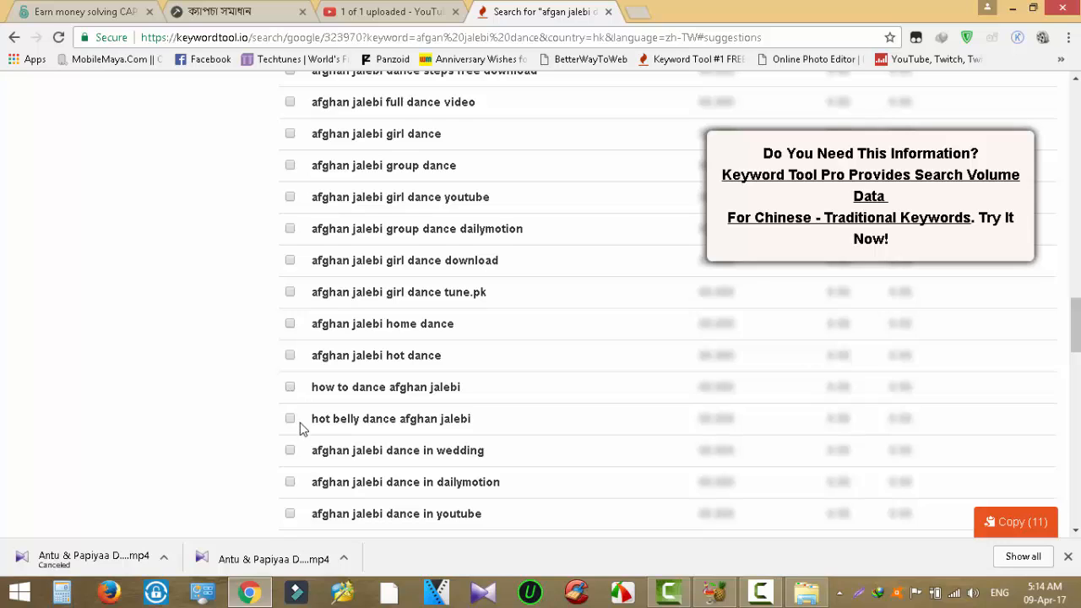
left_click(291, 419)
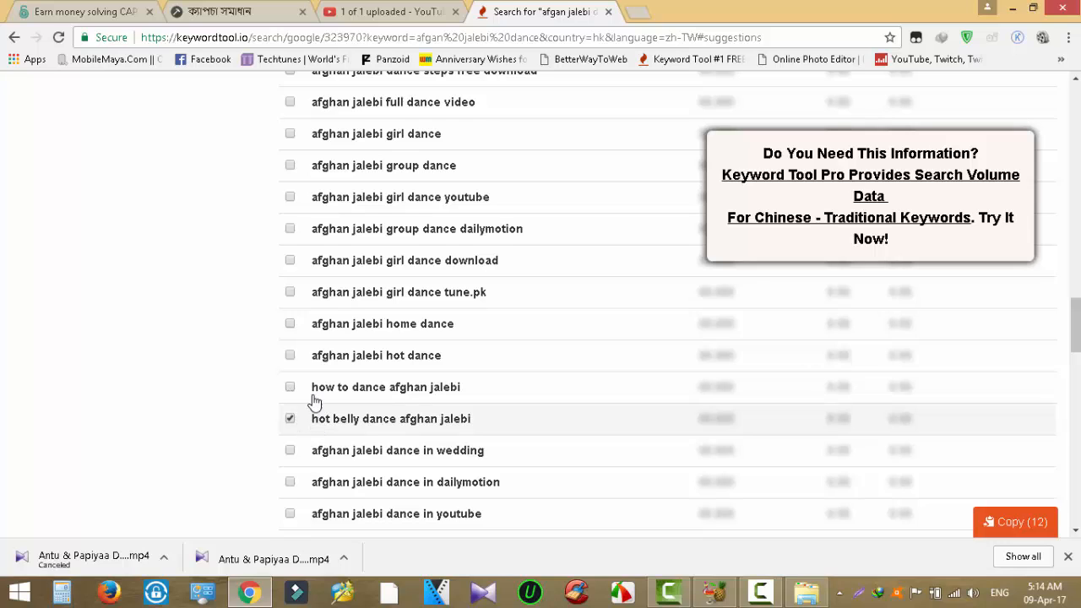
left_click(290, 355)
scroll(292, 365, "down", 2)
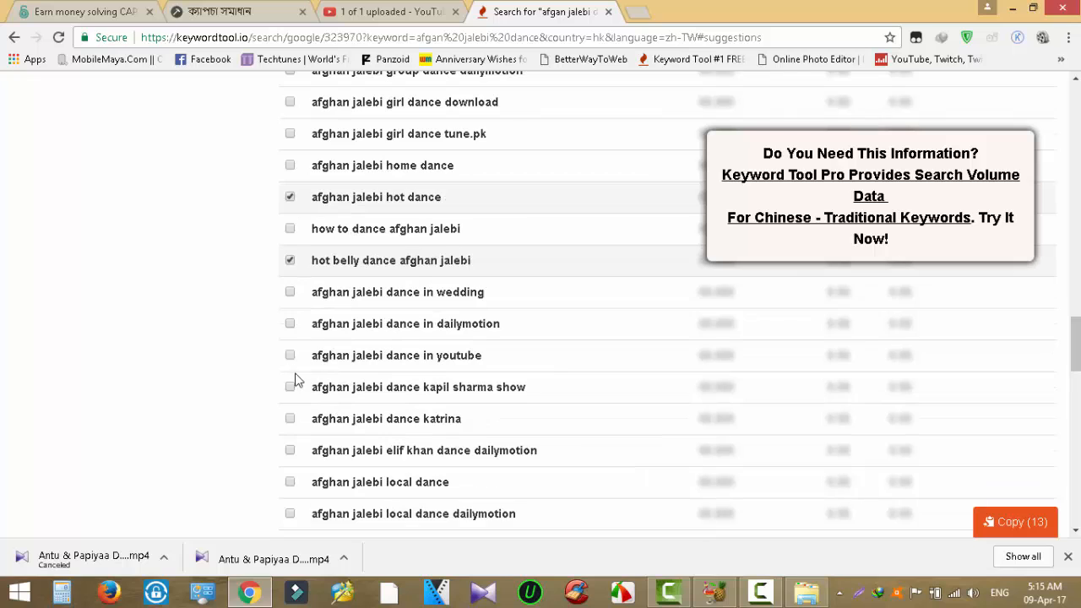
scroll(311, 386, "down", 5)
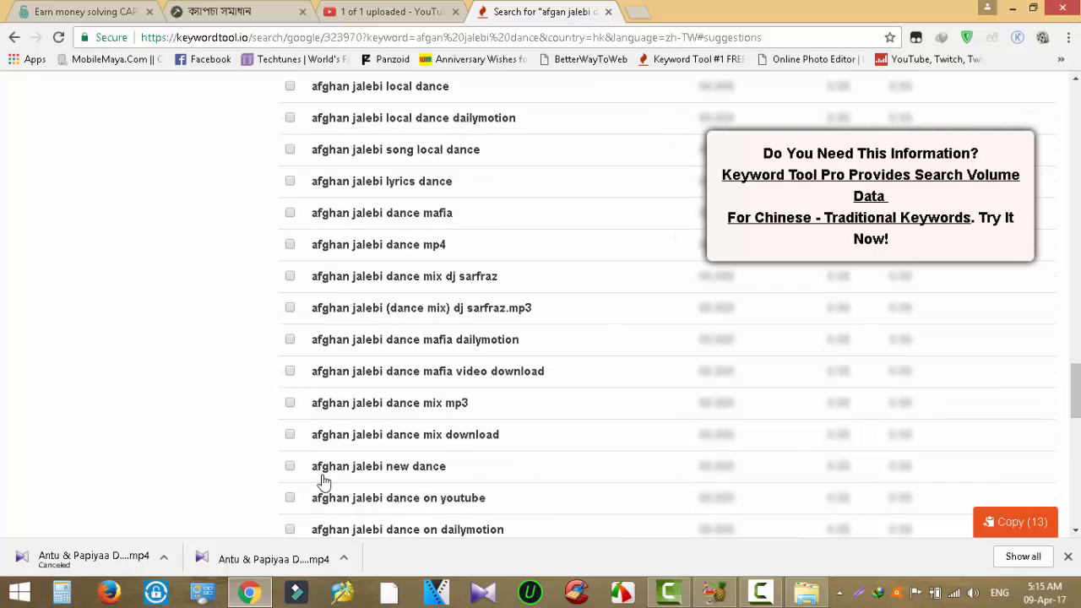
left_click(290, 466)
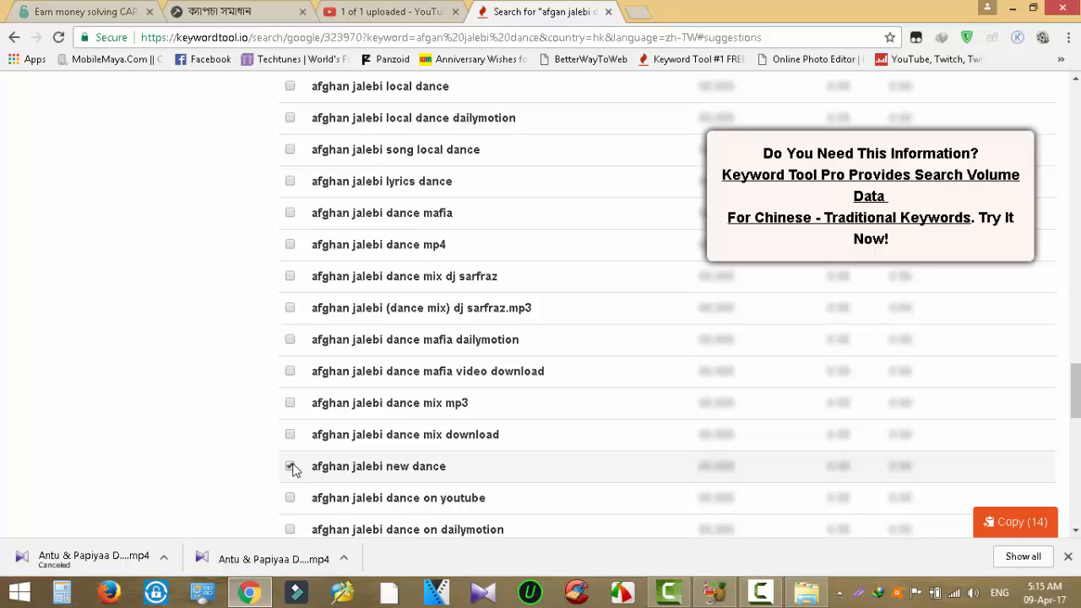
- Copy all the selected keywords and switch back to the YouTube upload page
scroll(293, 470, "down", 2)
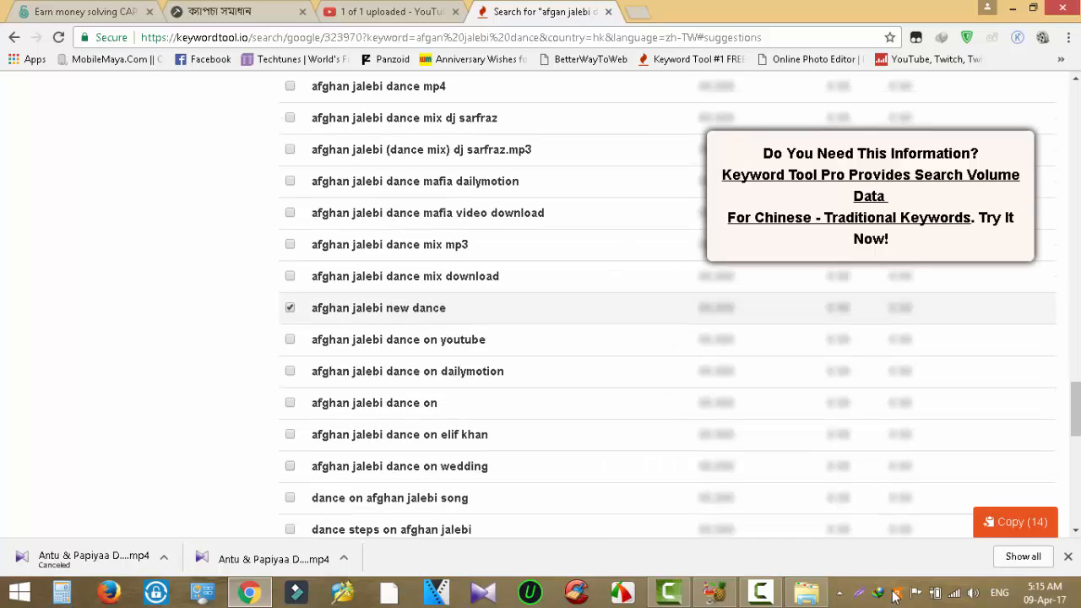
left_click(1003, 521)
left_click(363, 11)
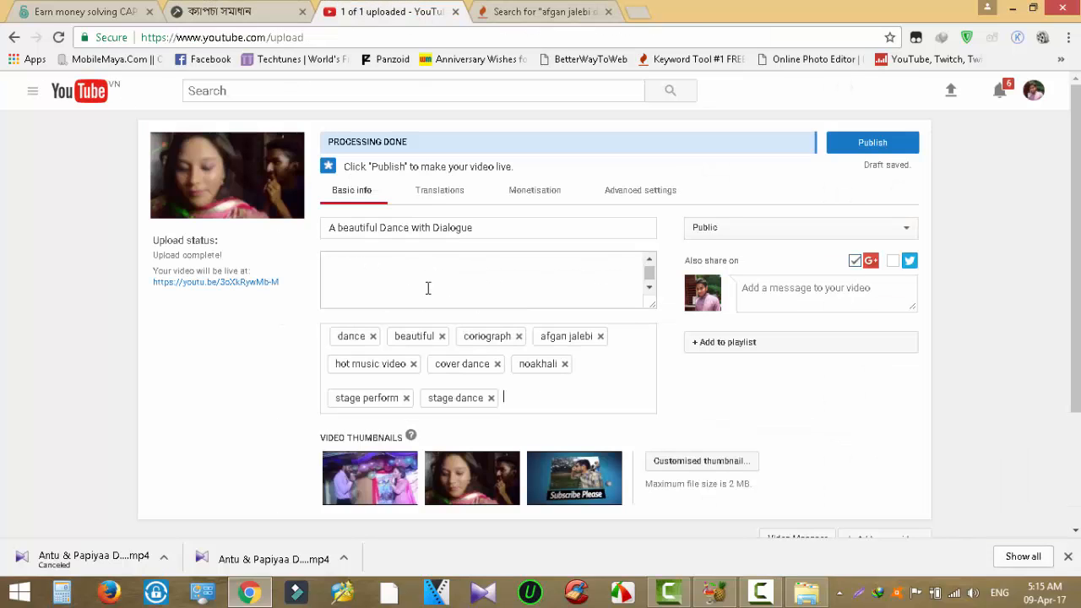
- Paste the copied keywords into the video description below the separator line under "Keyword:"
left_click(414, 285)
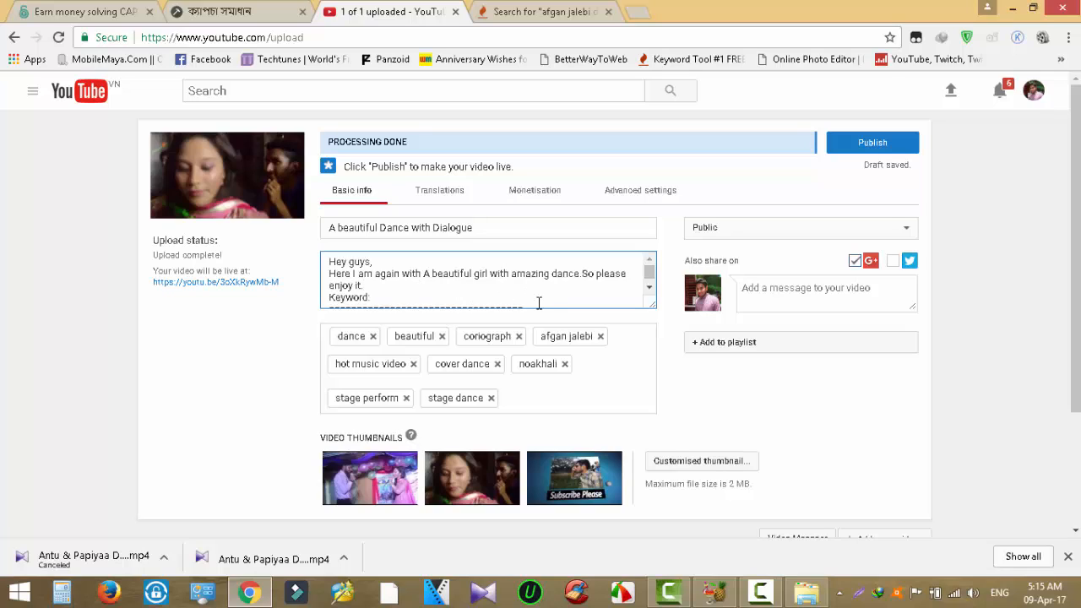
left_click(649, 287)
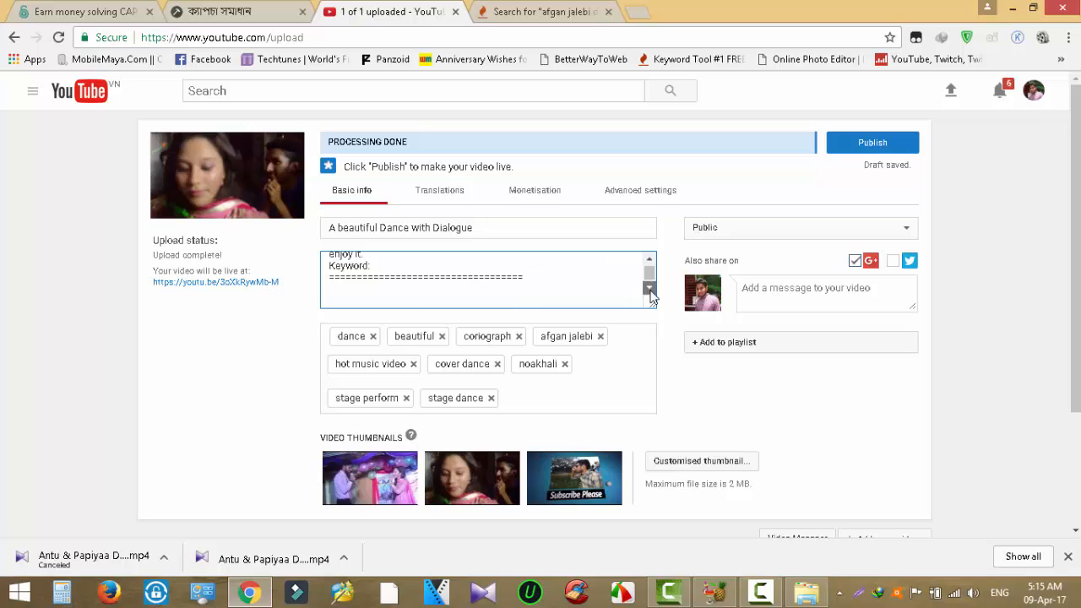
left_click(367, 291)
key("ctrl+v")
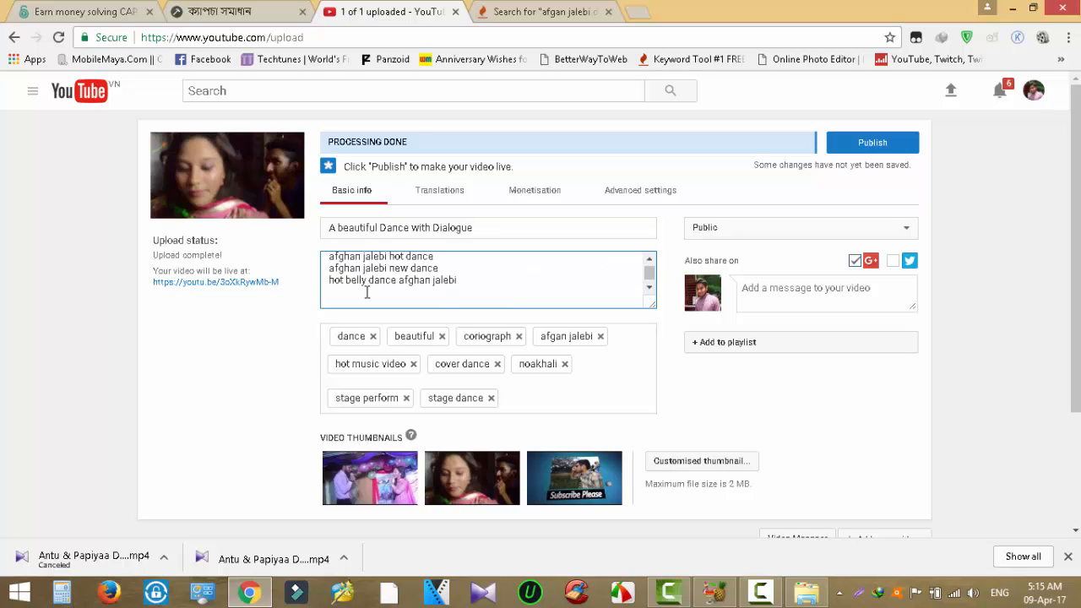
key("ctrl+v")
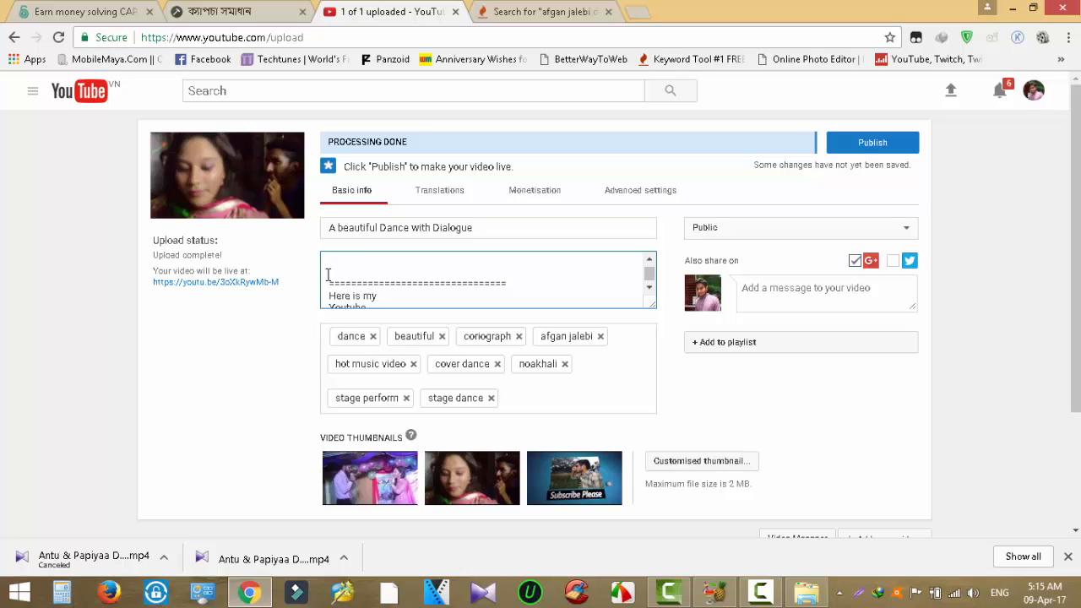
- Remove the blank lines between the pasted keyword list and the separator line above "Here is my" in the description
scroll(334, 276, "down", 2)
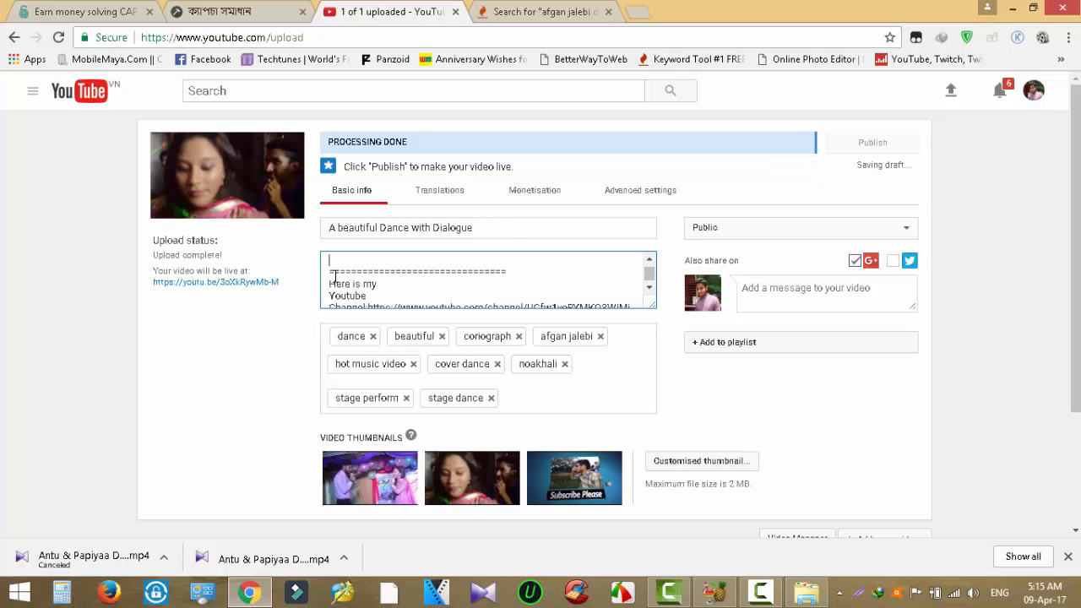
scroll(334, 276, "up", 2)
scroll(334, 277, "down", 1)
key("BackSpace")
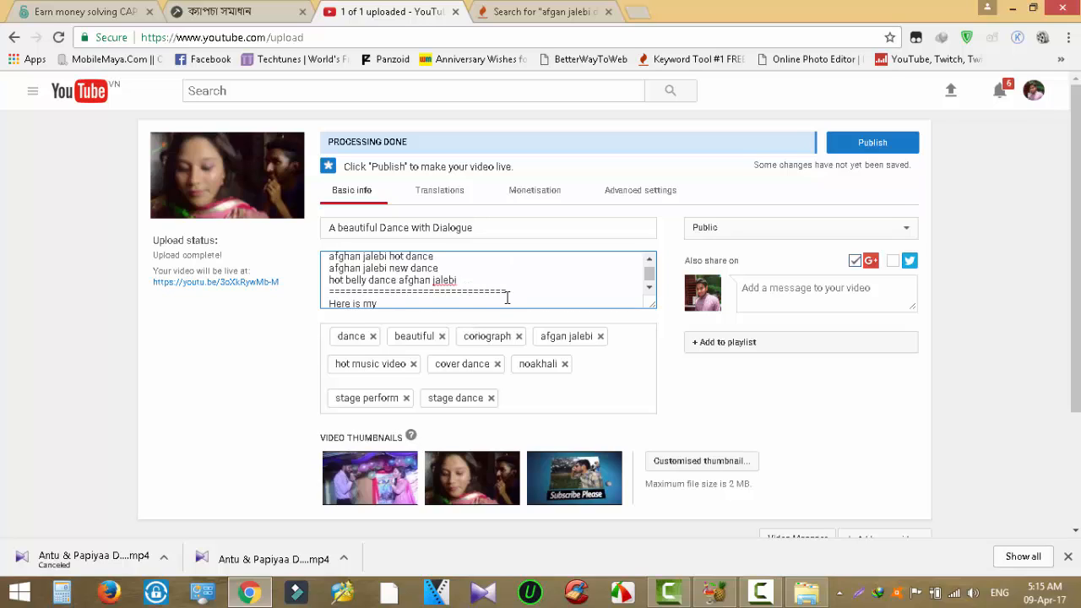
scroll(508, 292, "down", 3)
scroll(508, 291, "down", 2)
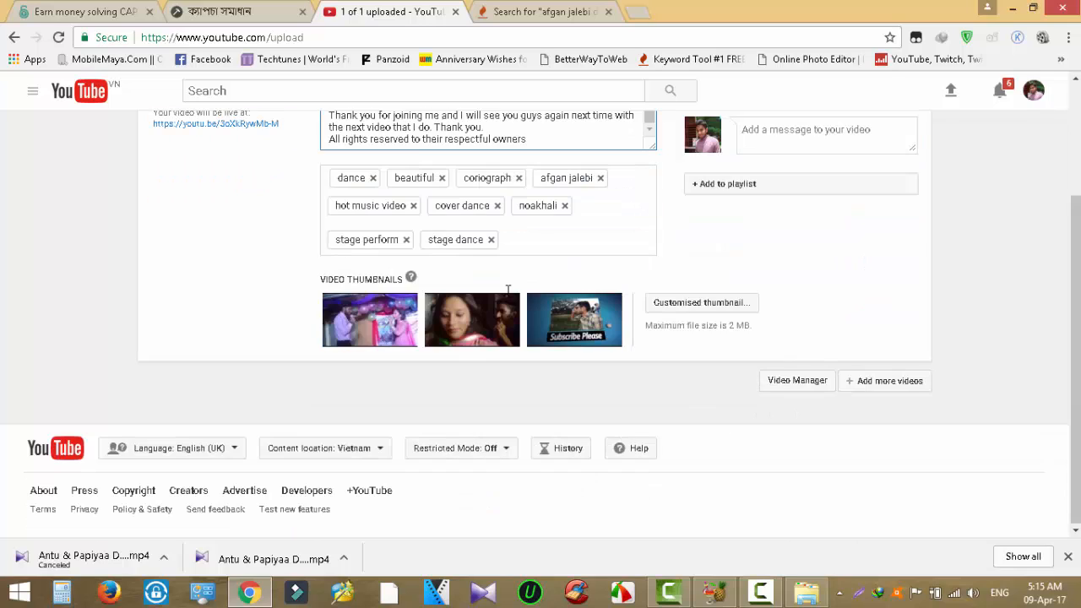
- Replace the existing video title with the Bengali text "নোয়াখালী ভাষার সাথে"
scroll(698, 317, "up", 1)
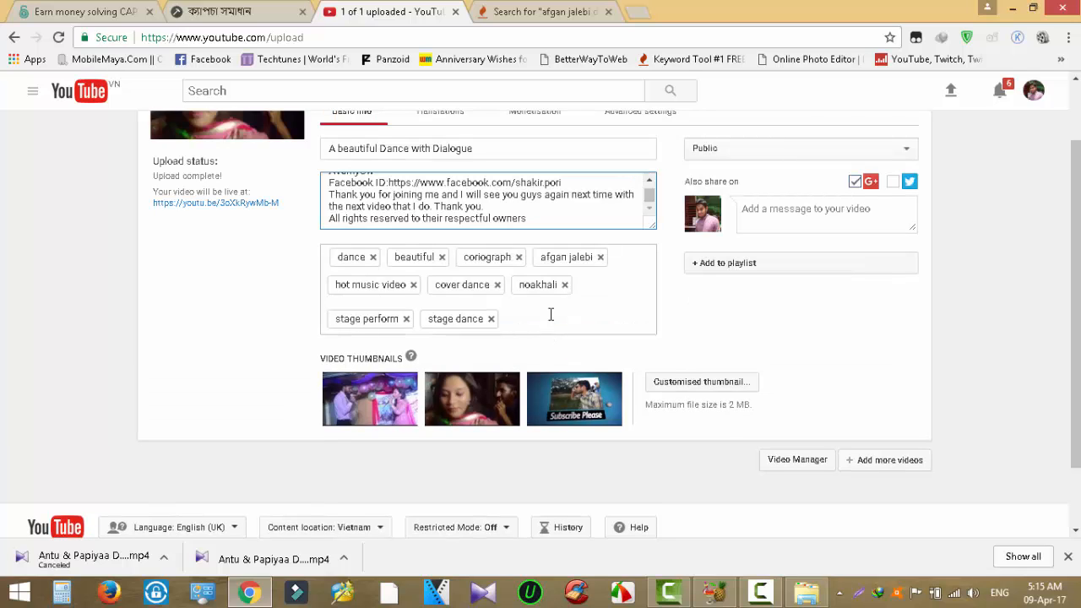
scroll(545, 314, "up", 1)
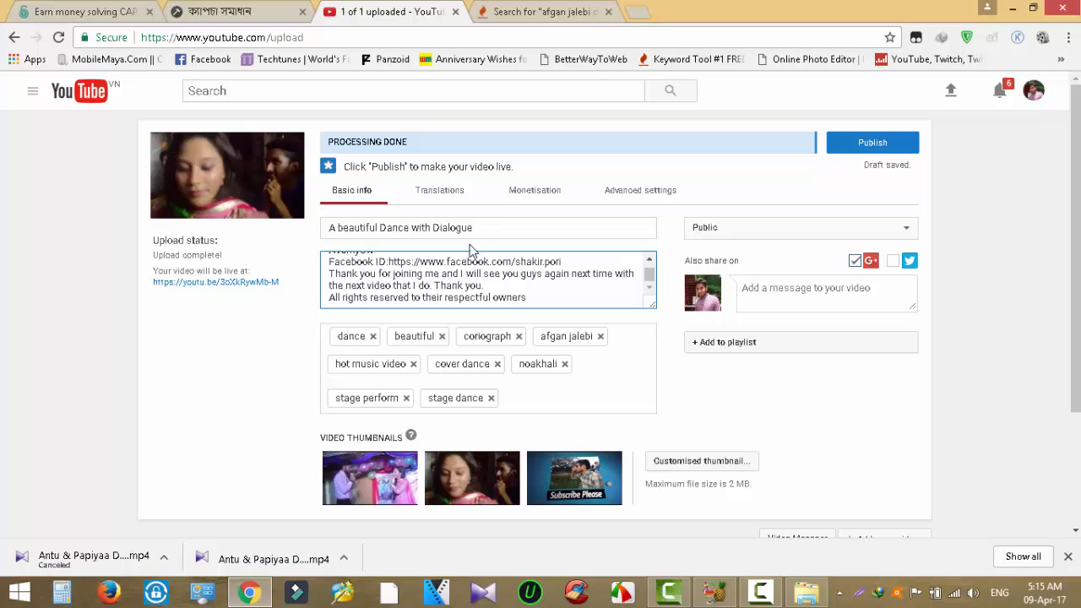
left_click_drag(502, 229, 273, 227)
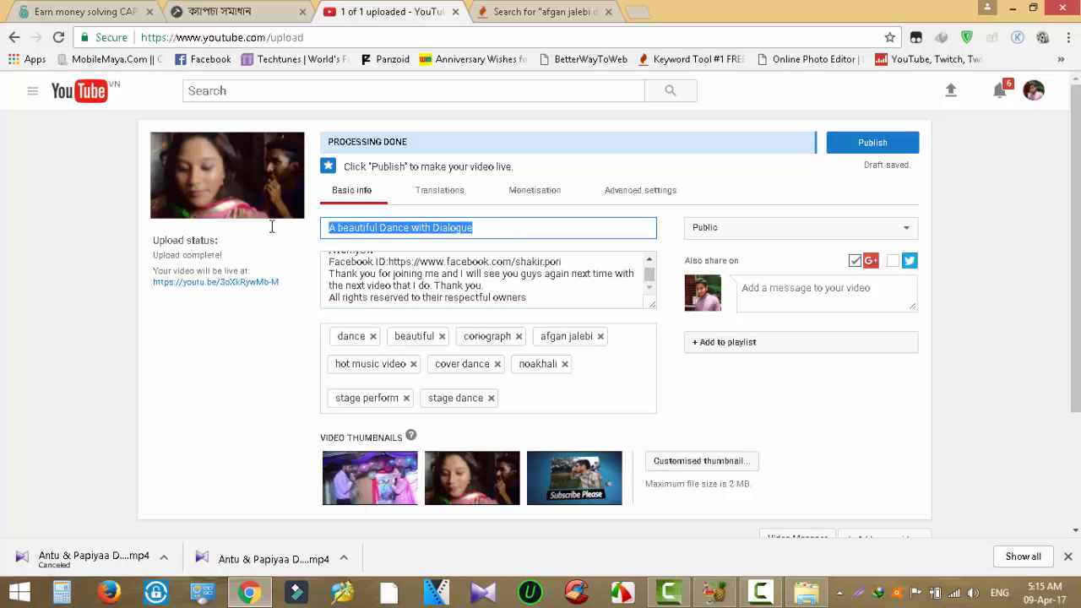
key("BackSpace")
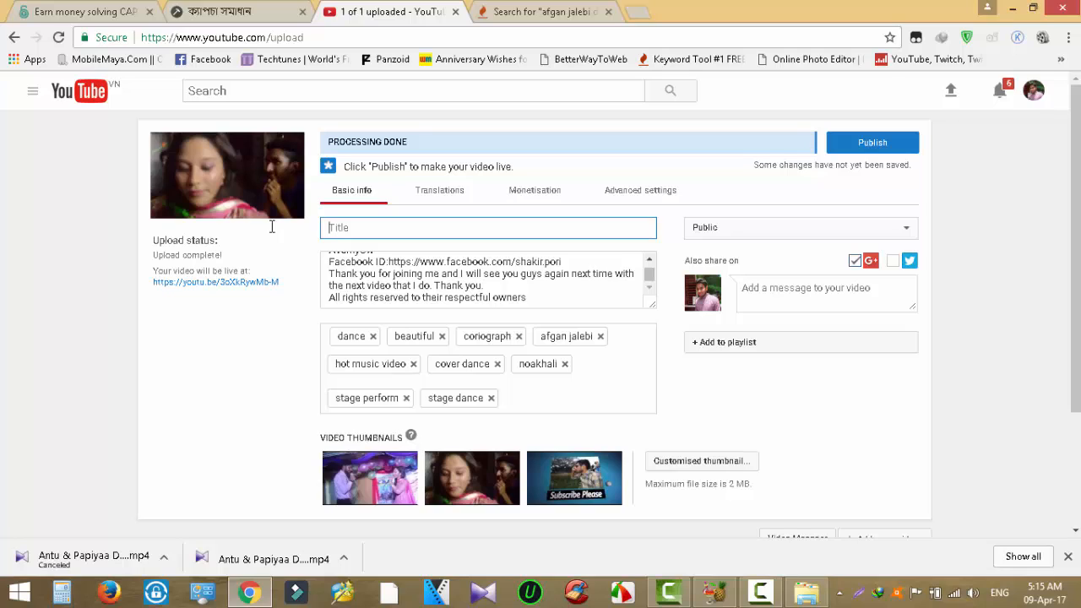
key("alt+shift")
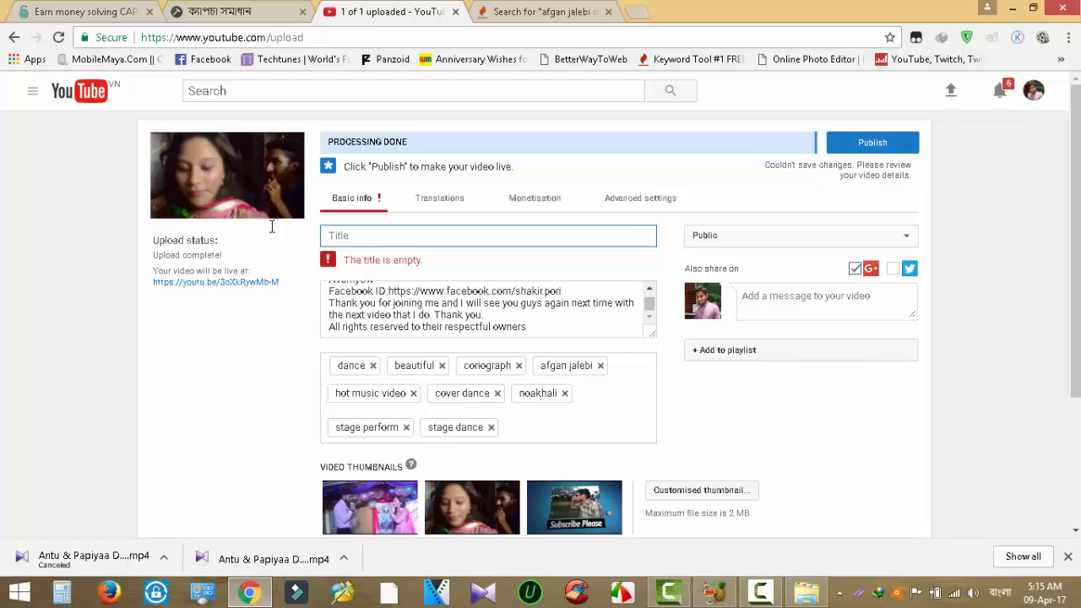
type("n")
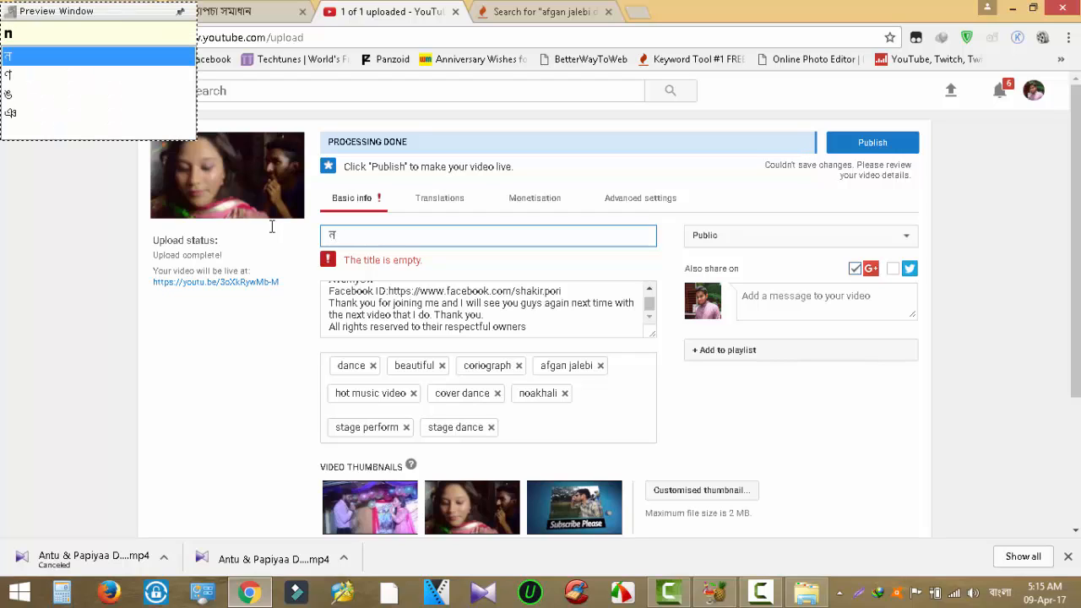
type("Oyakhal")
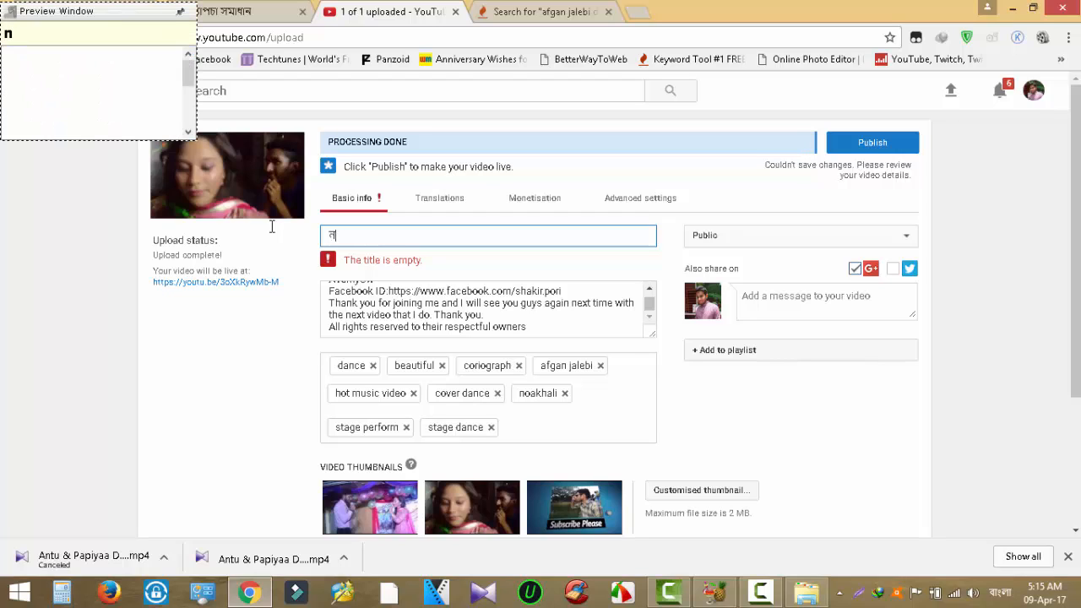
type("I")
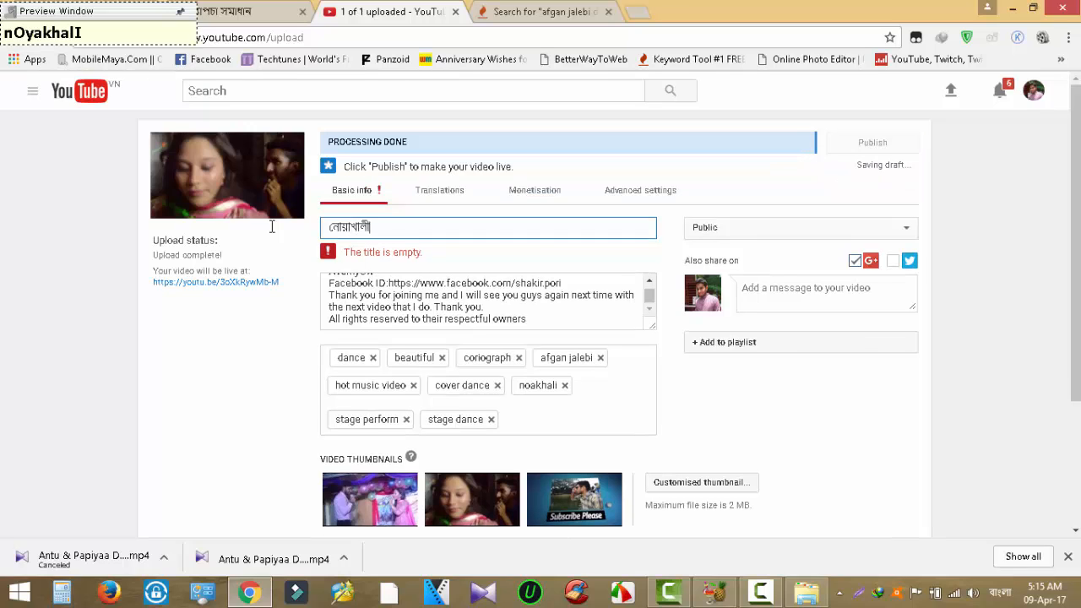
type(" vaShar")
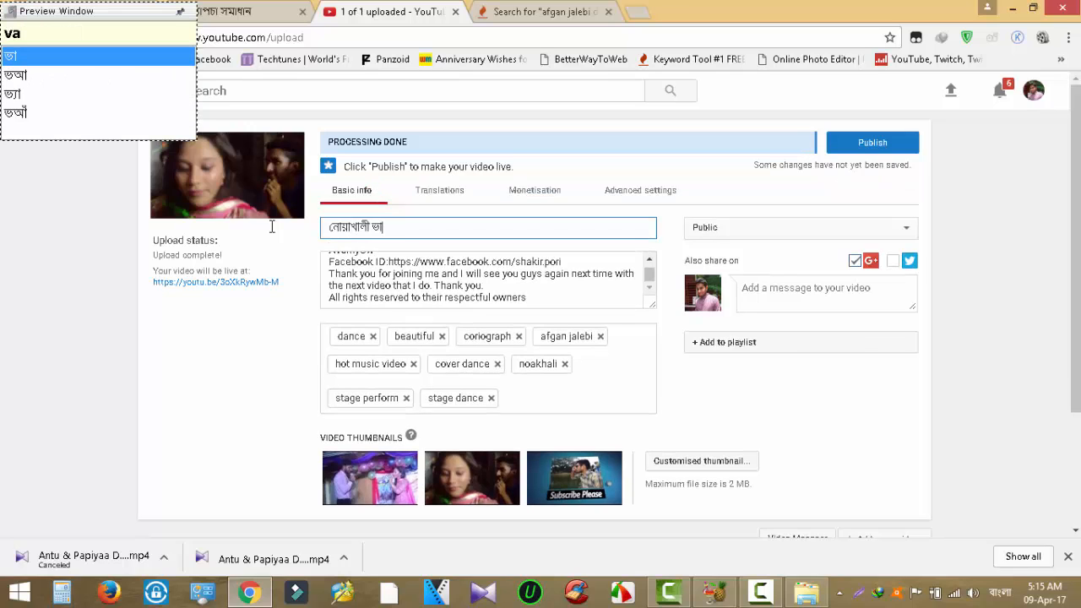
type(" sathe")
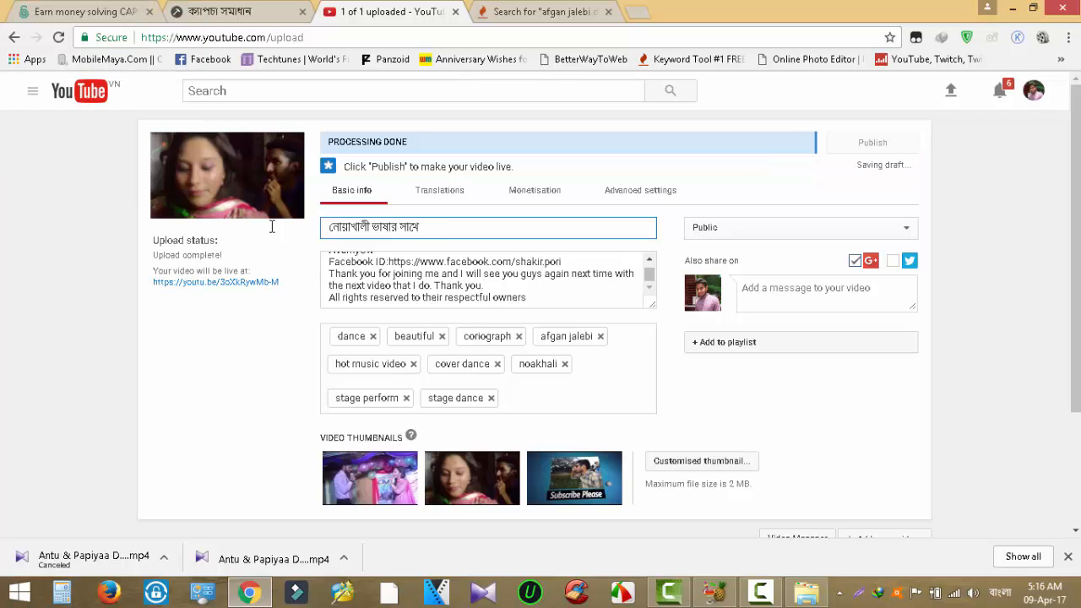
- Continue the title with "অসাধারণ একটা নাচ" and end it with a "|" separator
type(" osadharo")
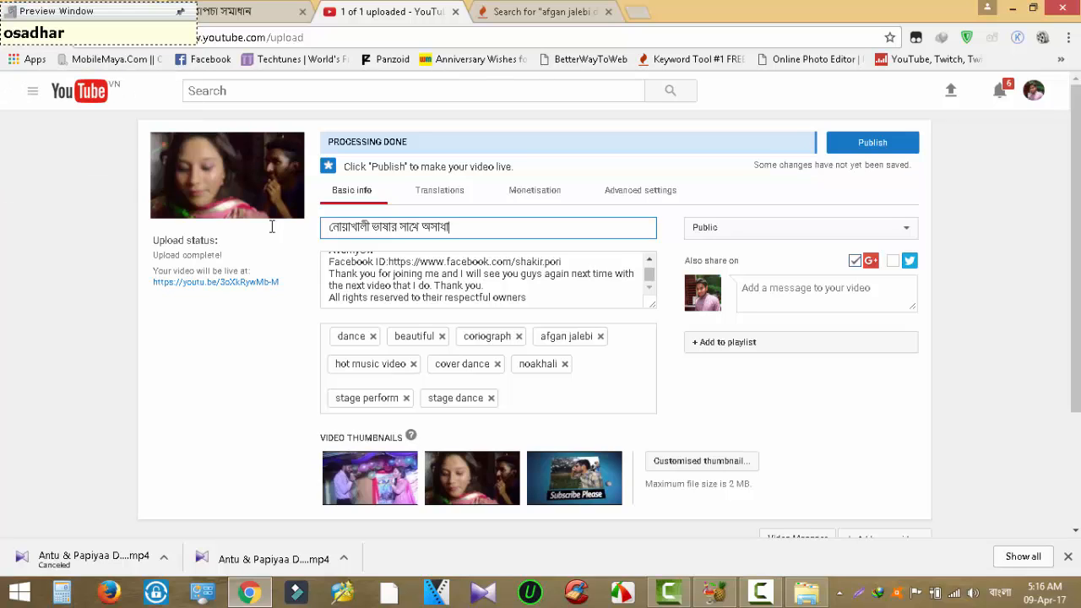
type("n")
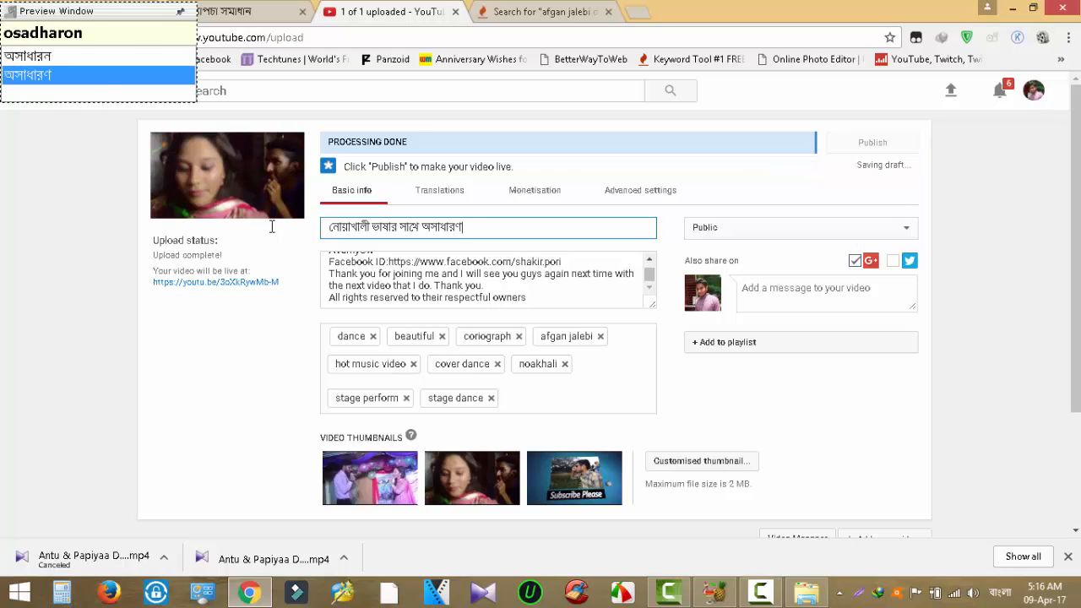
type(" ekoTa ")
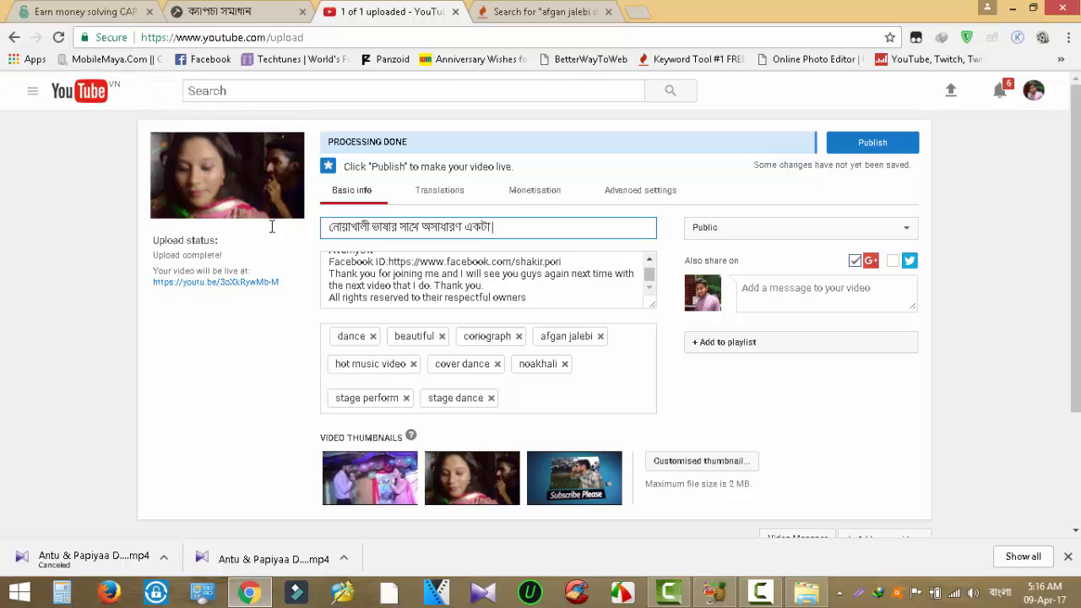
type("nac")
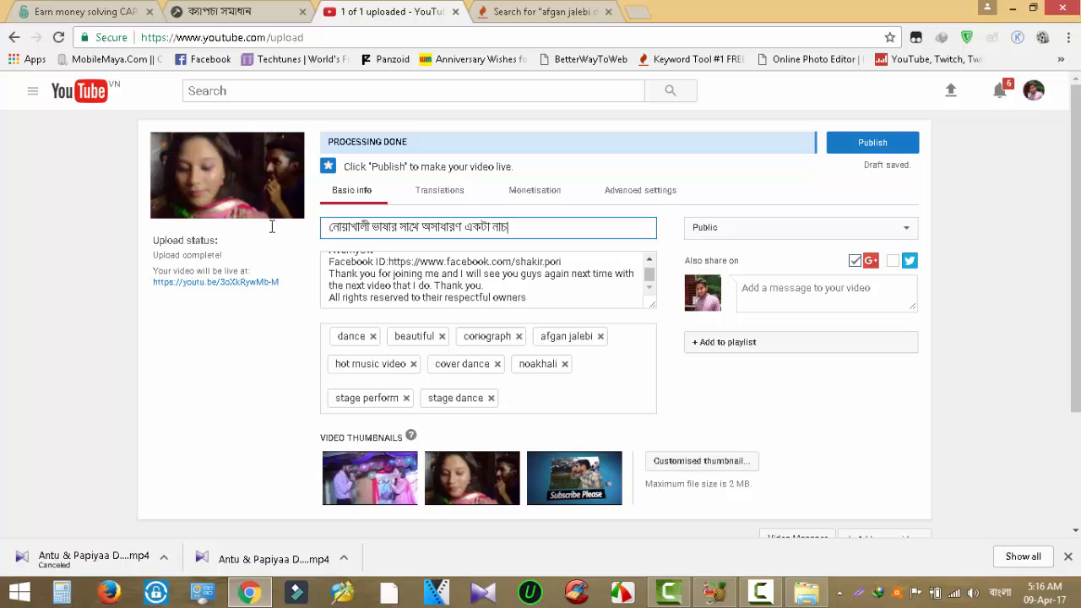
type(" .")
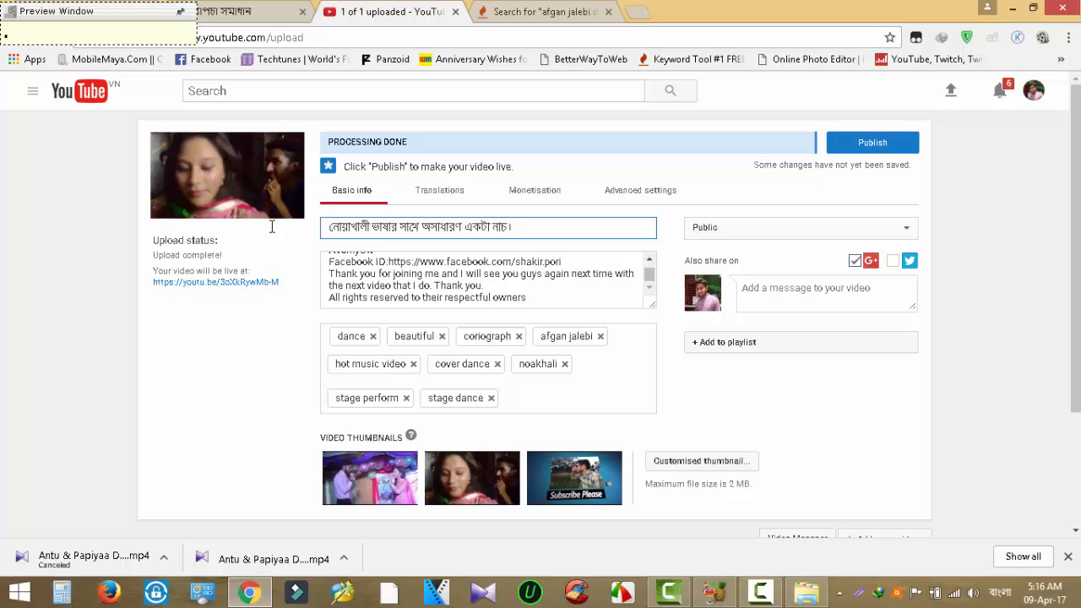
key("F12")
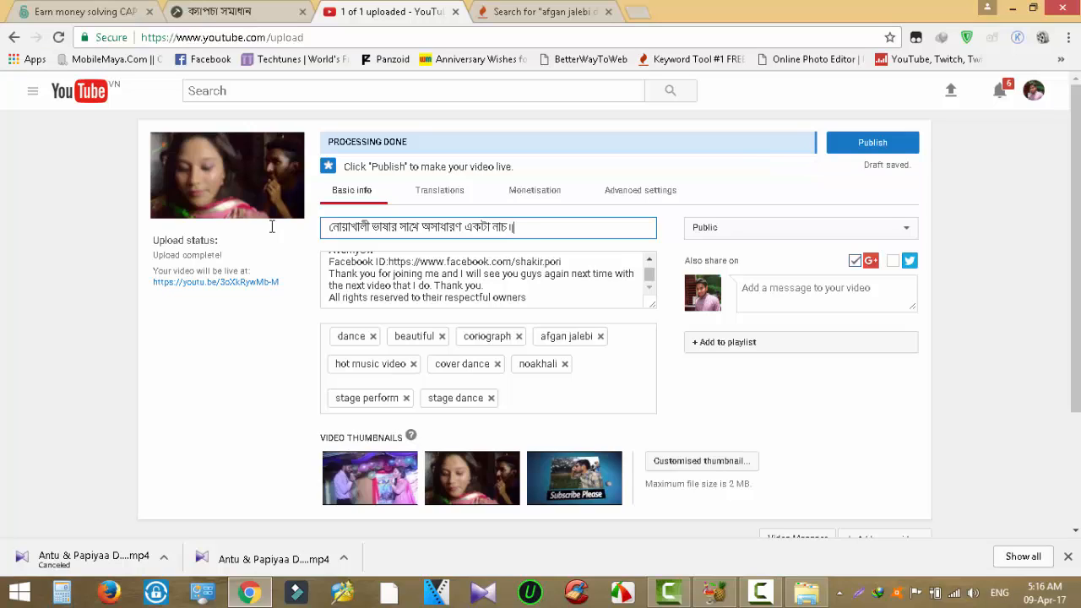
key("BackSpace")
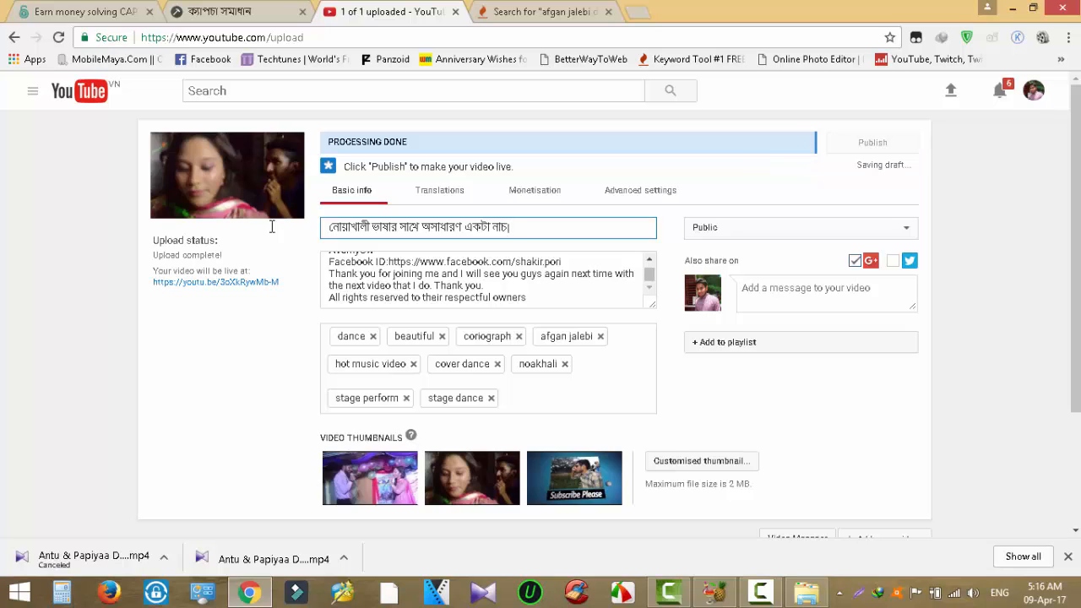
type("।")
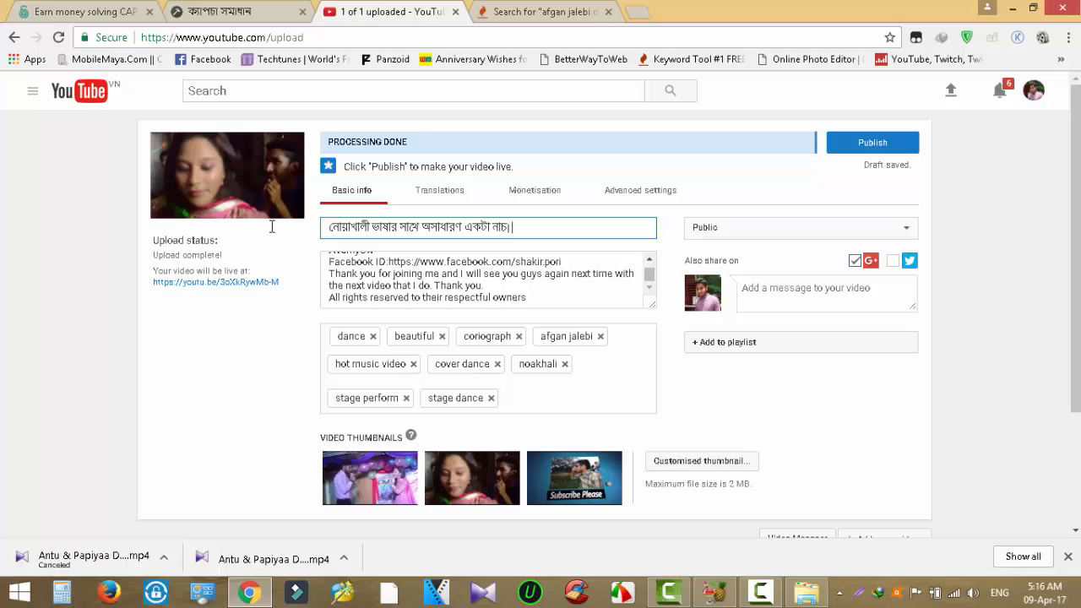
key("alt+shift")
type("আ")
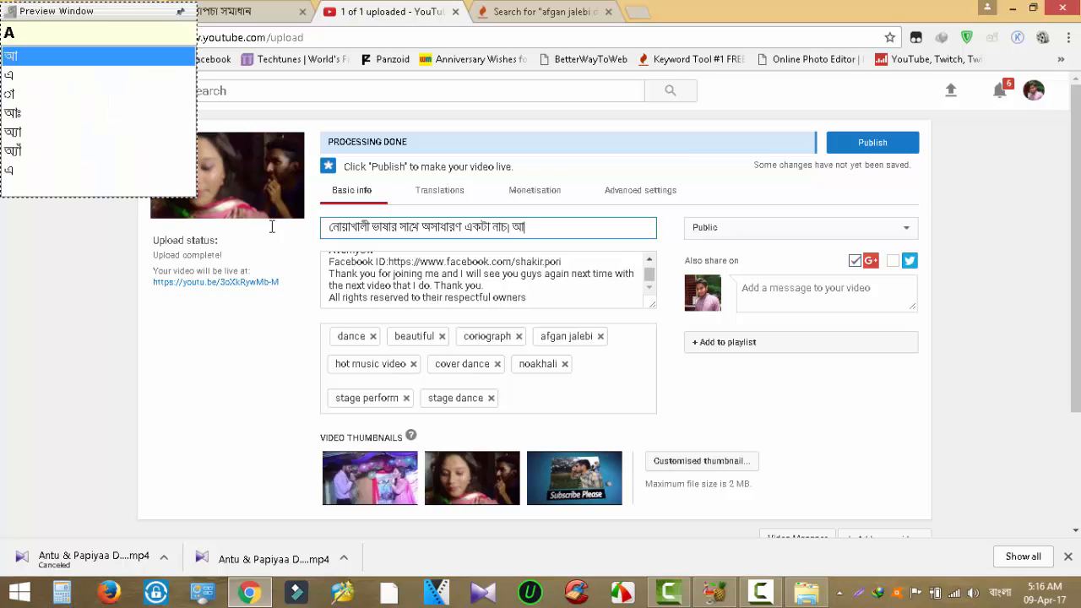
type("fgan")
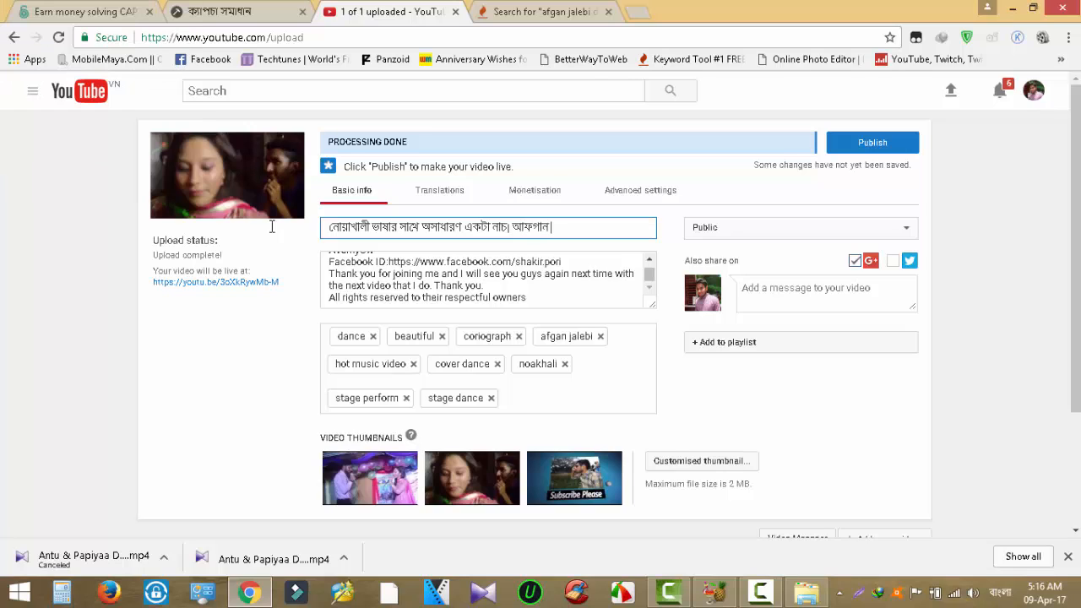
type(" j")
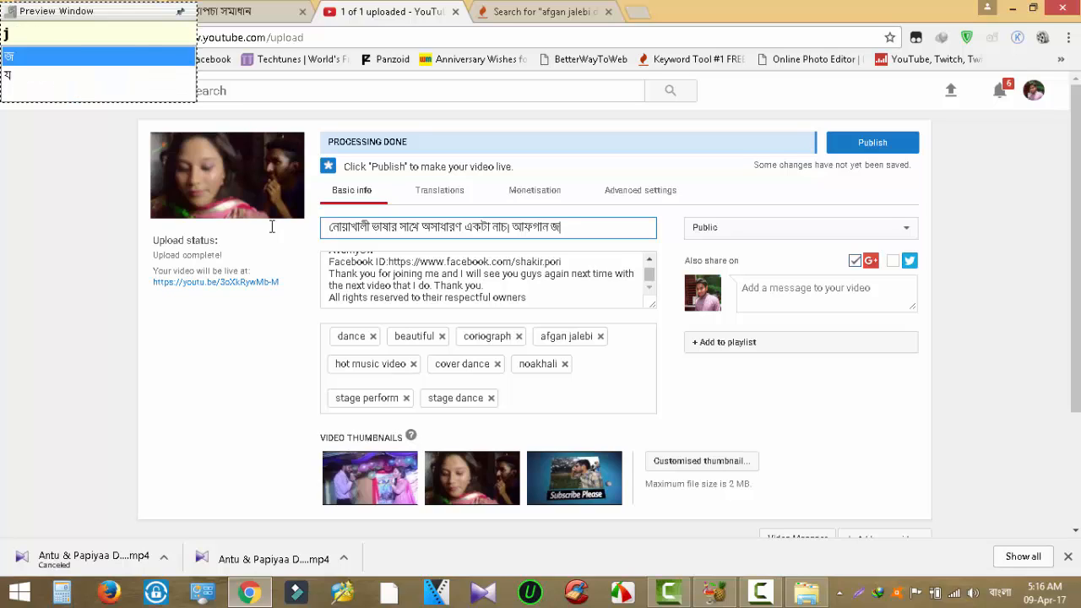
key("BackSpace")
key("BackSpace")
key("BackSpace")
key("BackSpace")
key("BackSpace")
key("BackSpace")
key("BackSpace")
key("BackSpace")
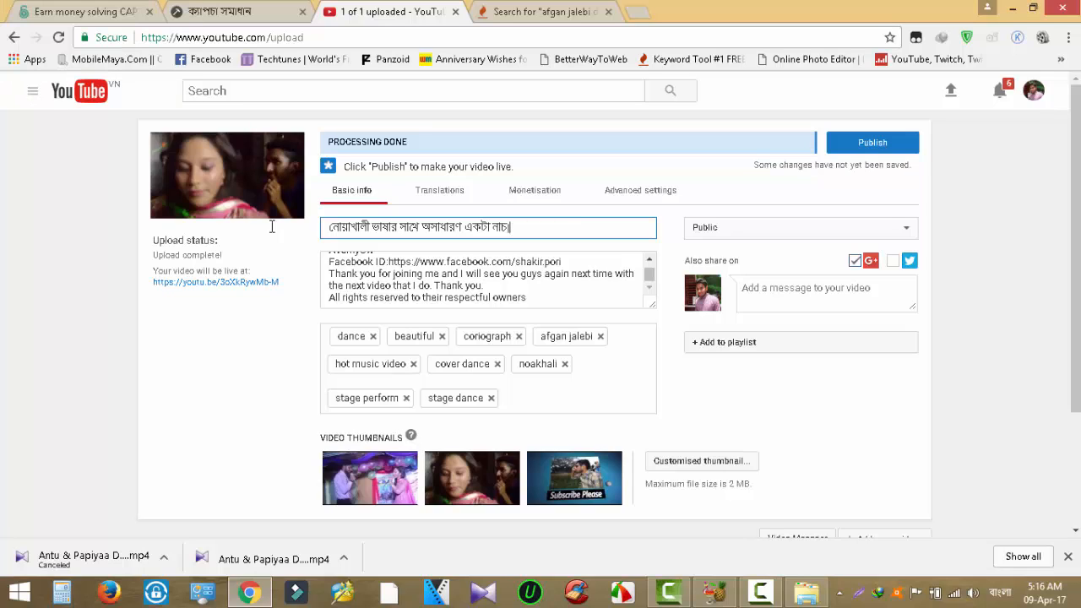
- Append the English text "Afgan Jalebi Stage dance 2017" to the end of the video title
key("alt+shift")
type("Afgan Jalebi Stage ")
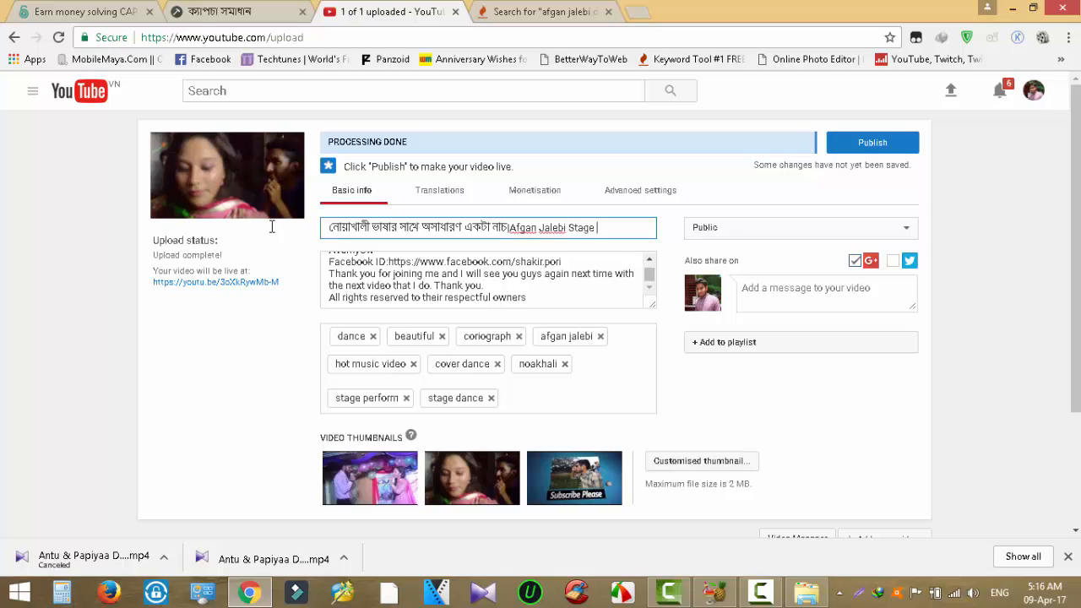
type("dance 2017")
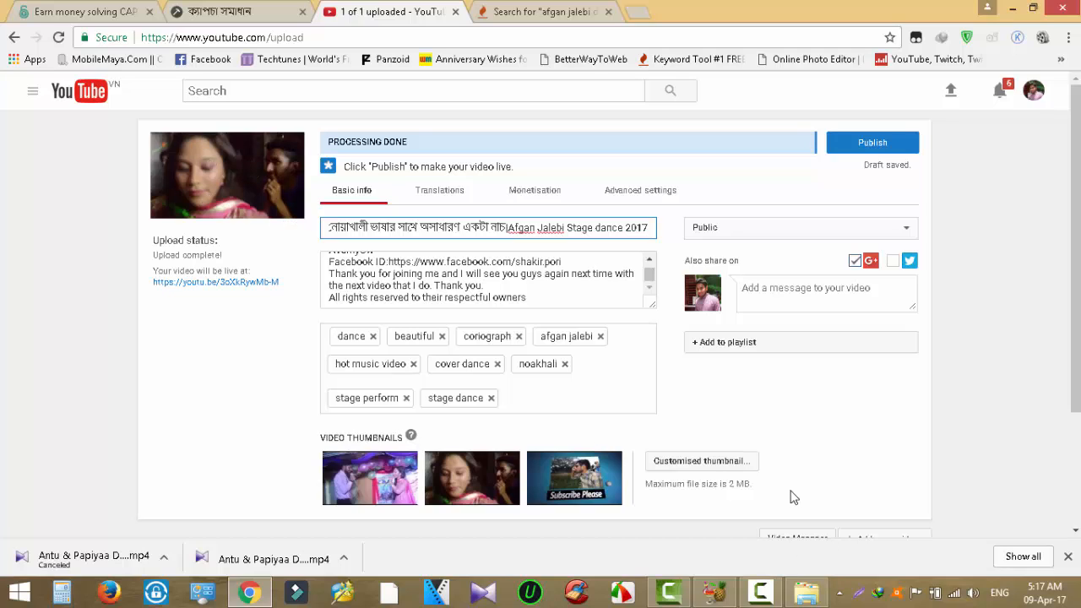
left_click(708, 471)
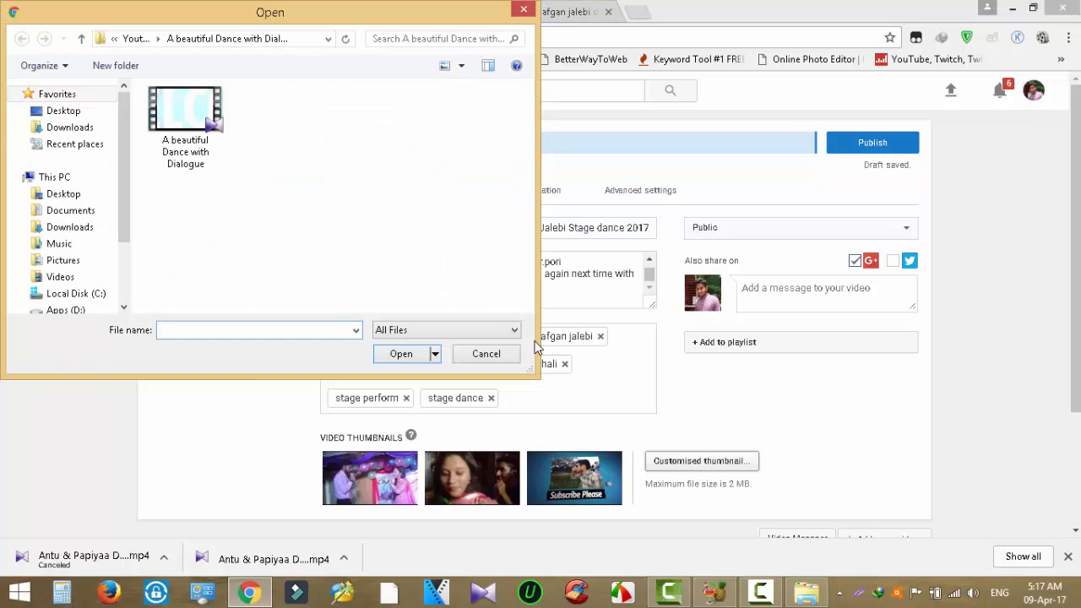
left_click(73, 127)
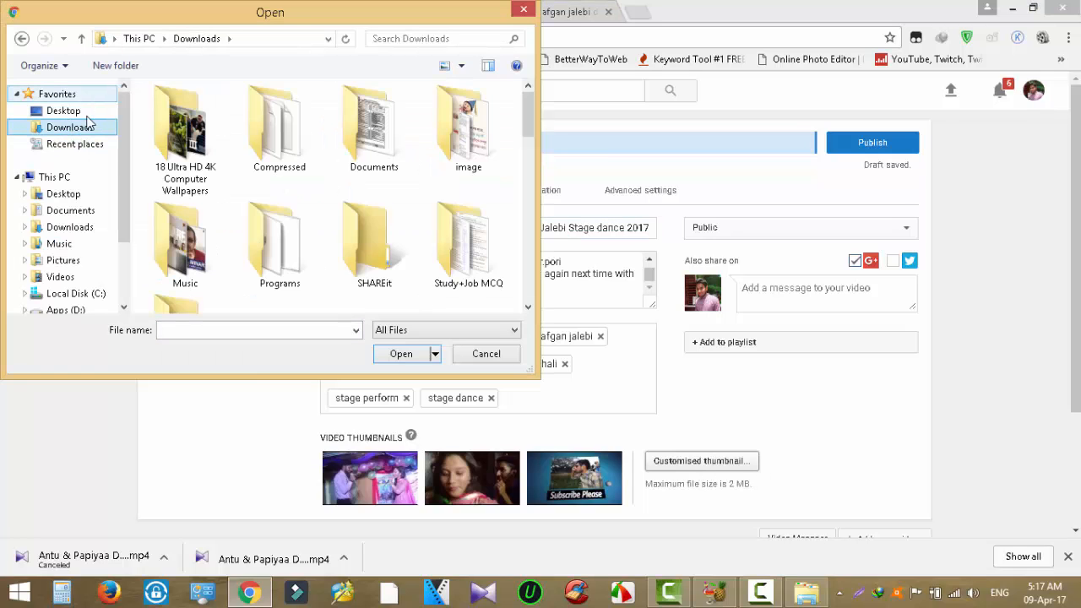
left_click(89, 111)
scroll(450, 222, "down", 5)
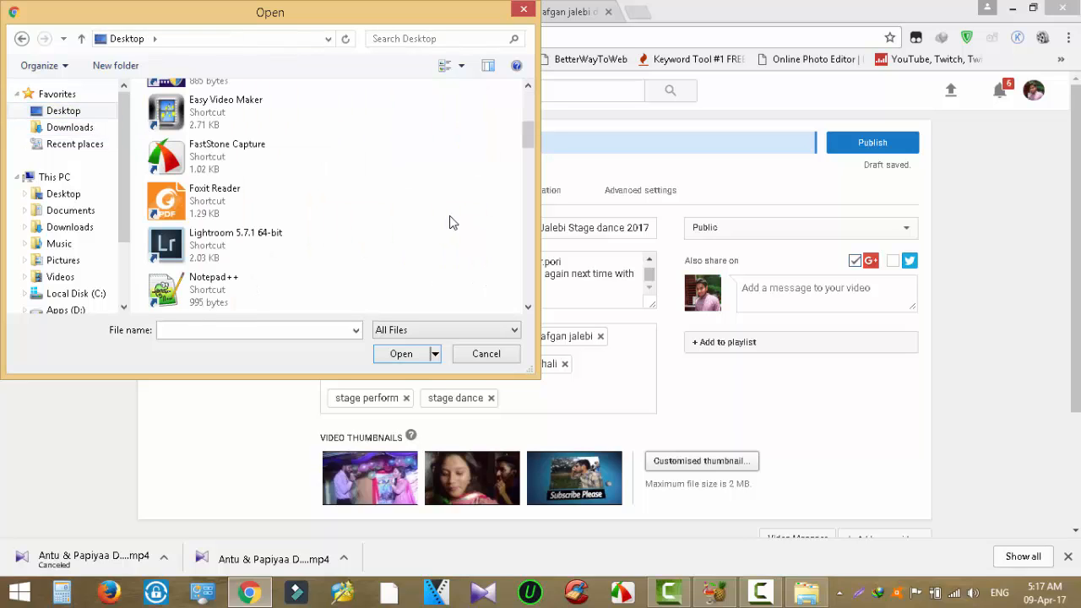
scroll(450, 222, "down", 2)
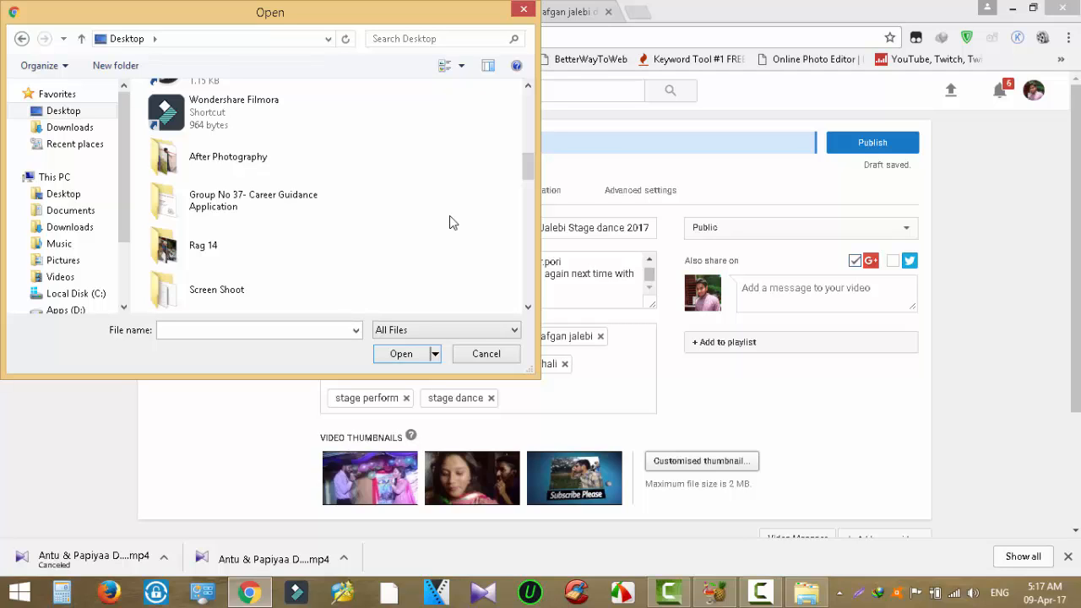
scroll(450, 222, "down", 2)
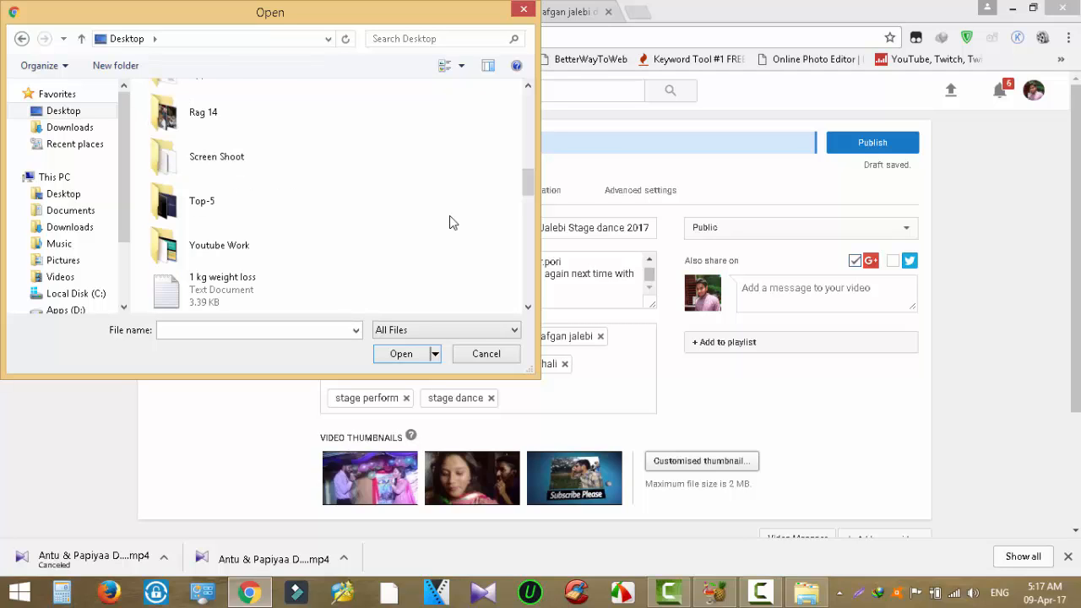
double_click(221, 247)
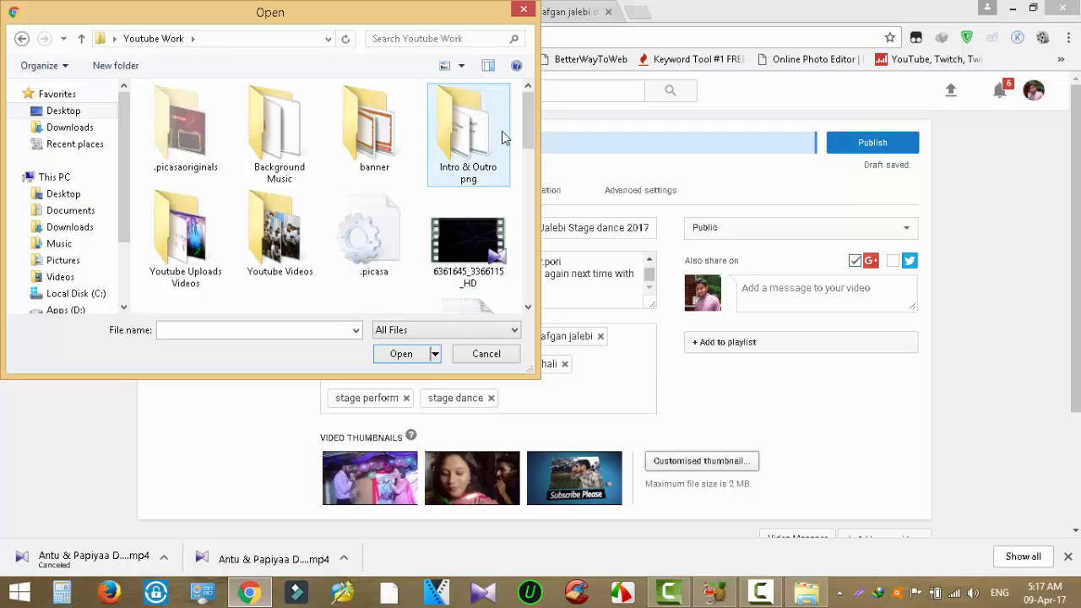
left_click_drag(525, 135, 525, 174)
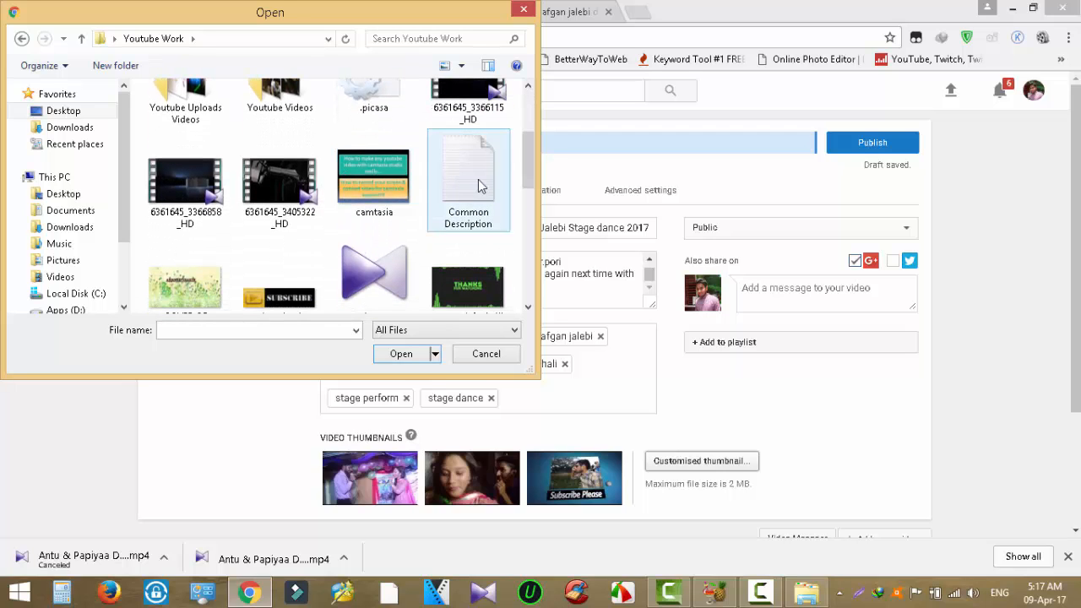
mouse_move(524, 154)
left_mouse_down()
mouse_move(535, 251)
mouse_move(525, 166)
left_mouse_up()
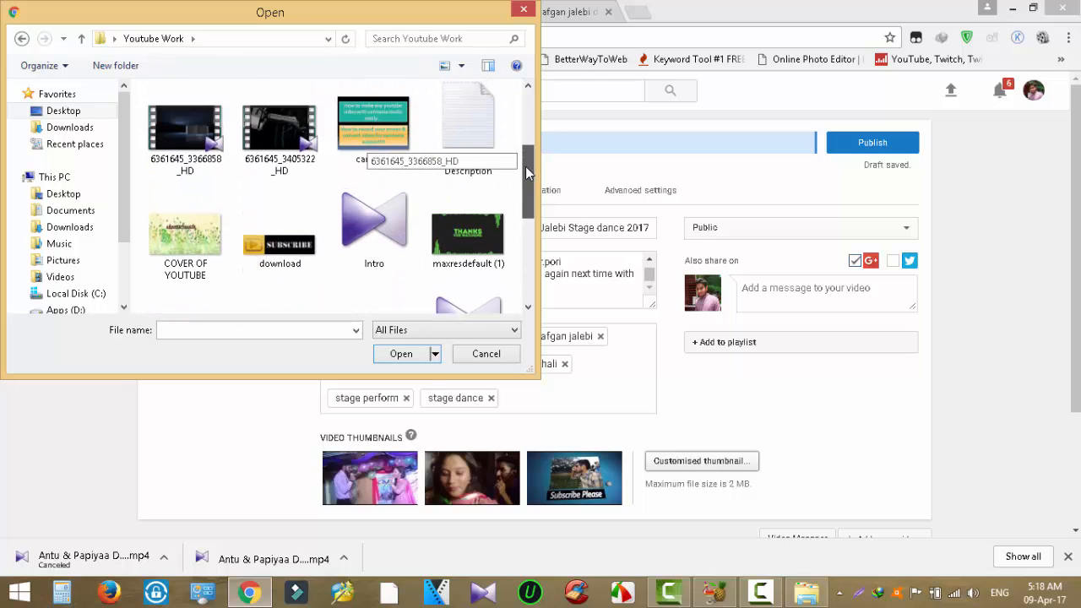
mouse_move(527, 169)
left_mouse_down()
mouse_move(529, 88)
mouse_move(528, 152)
left_mouse_up()
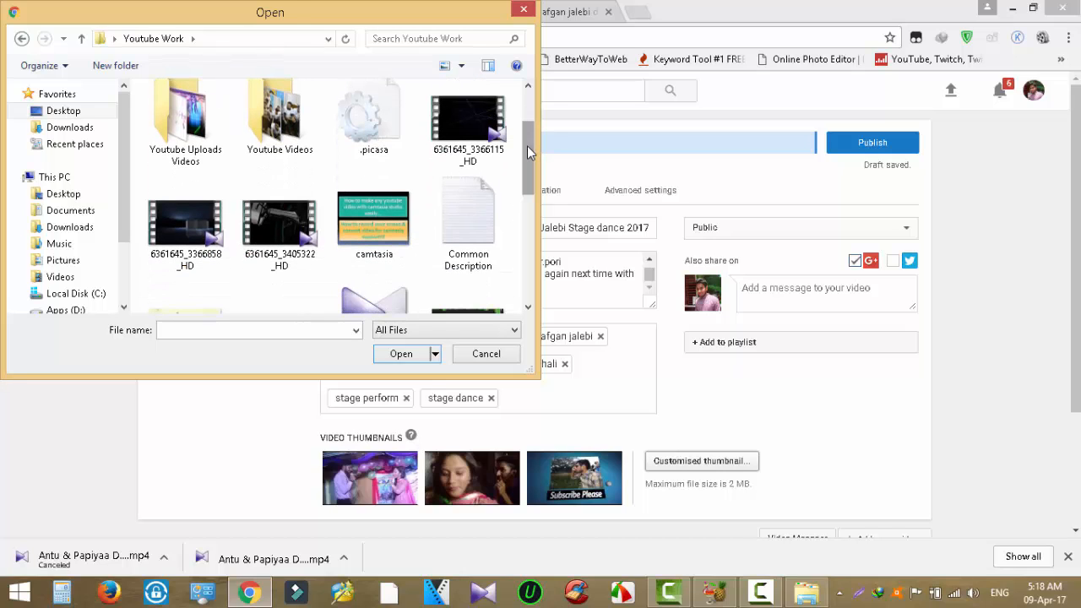
left_click(524, 9)
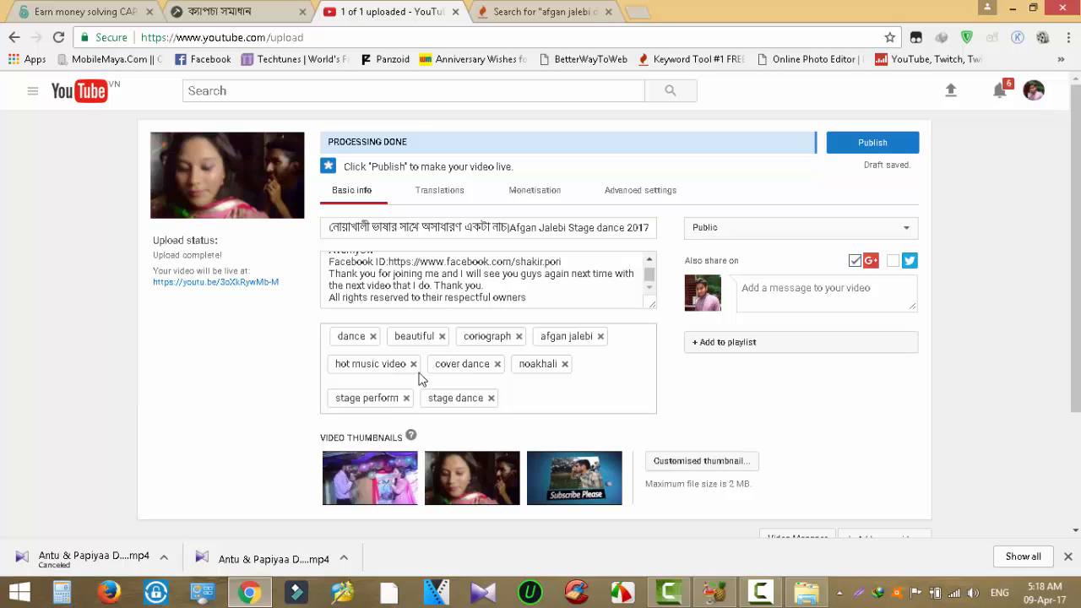
- Choose the first suggested frame, showing the two performers on stage, as the video thumbnail and publish the video
mouse_move(374, 477)
left_click(370, 493)
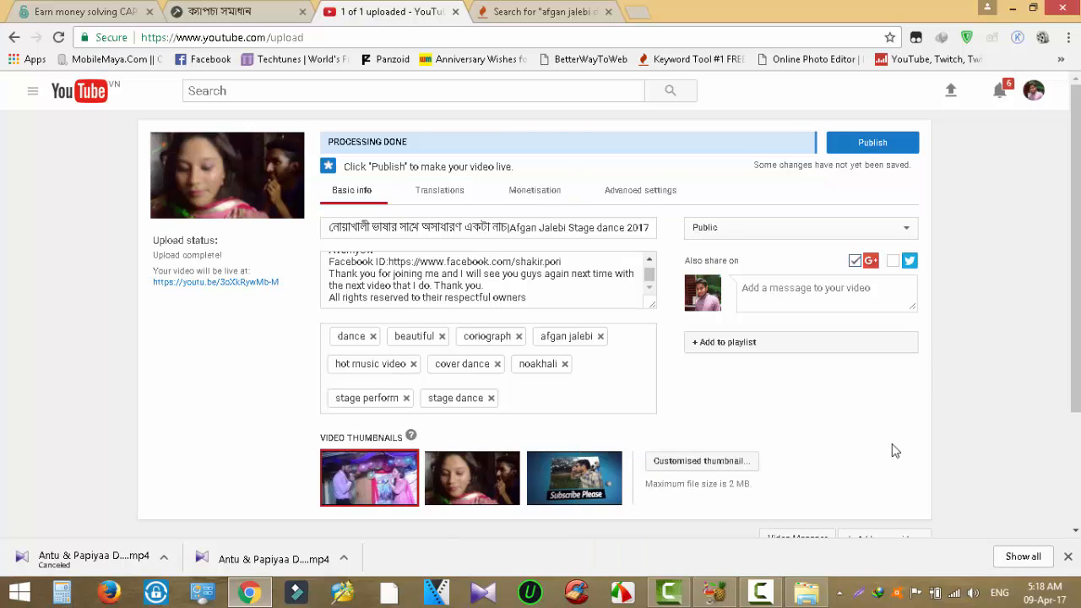
left_click(887, 148)
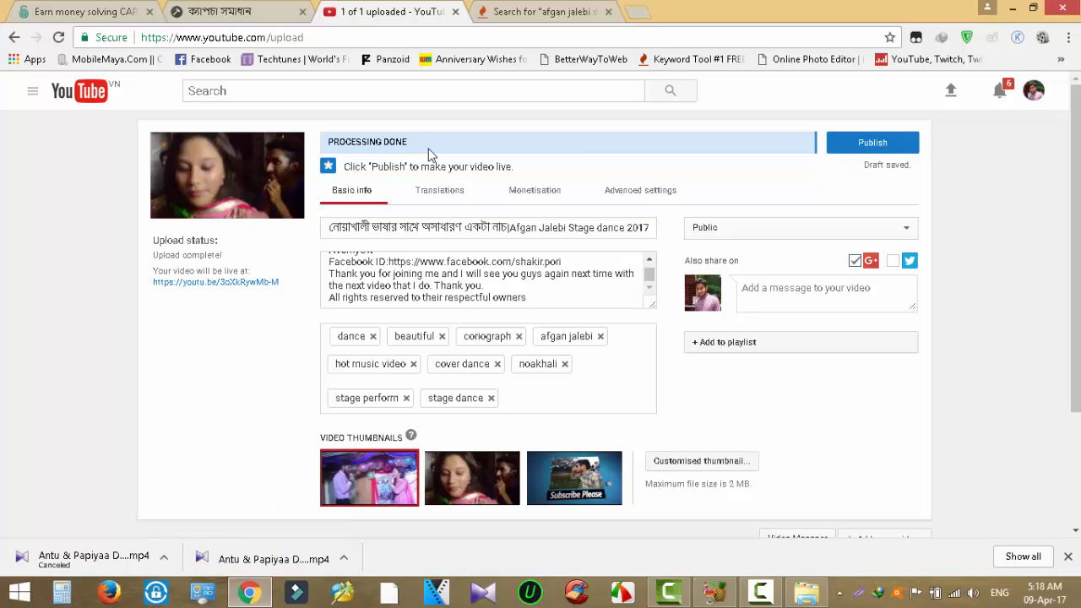
scroll(869, 445, "down", 3)
scroll(869, 445, "up", 1)
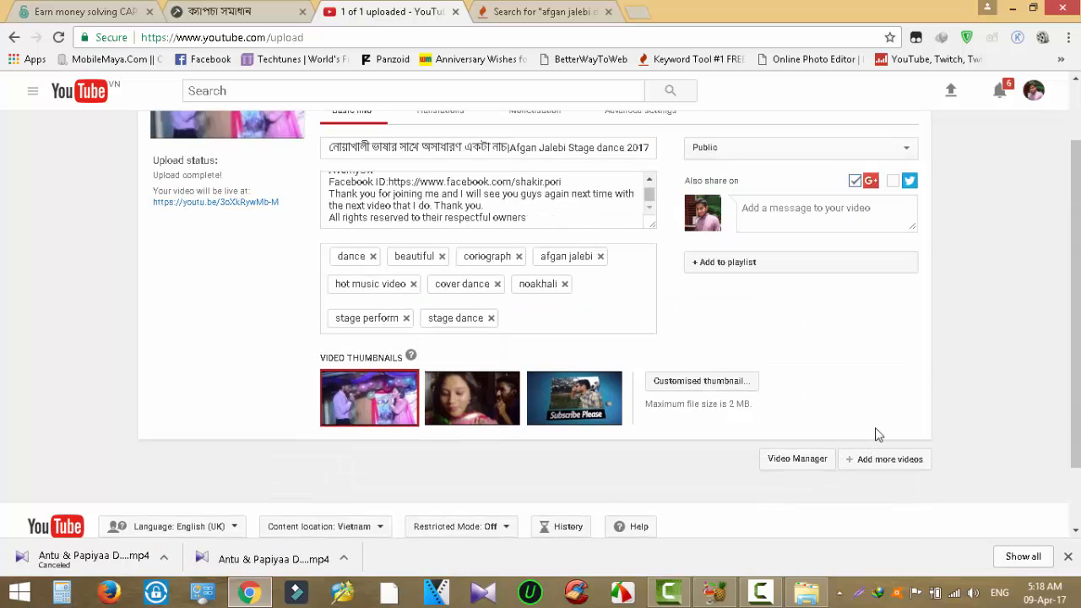
scroll(907, 393, "up", 1)
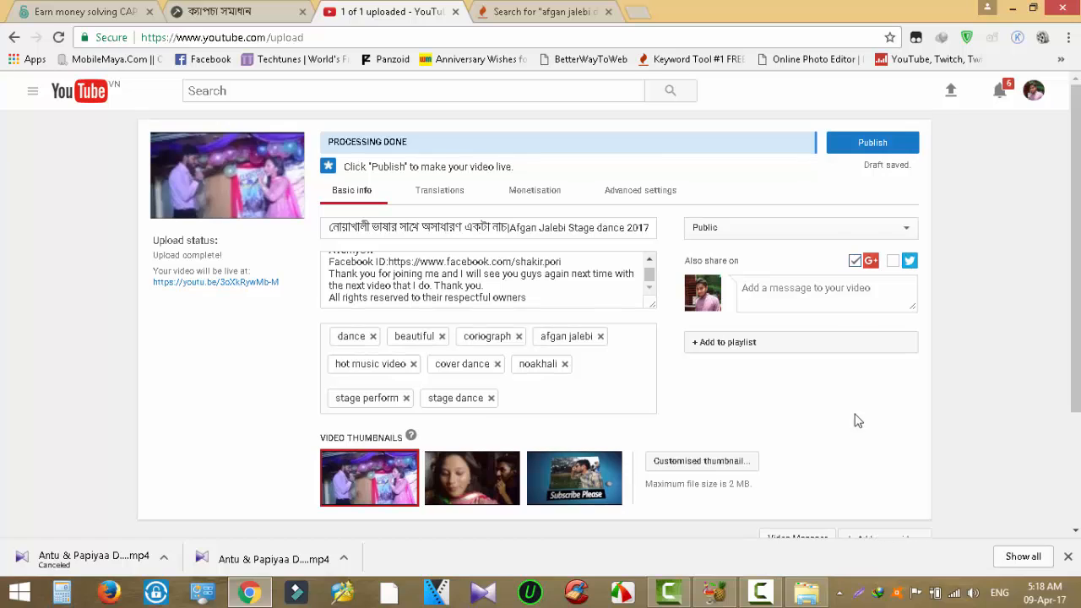
left_click(883, 144)
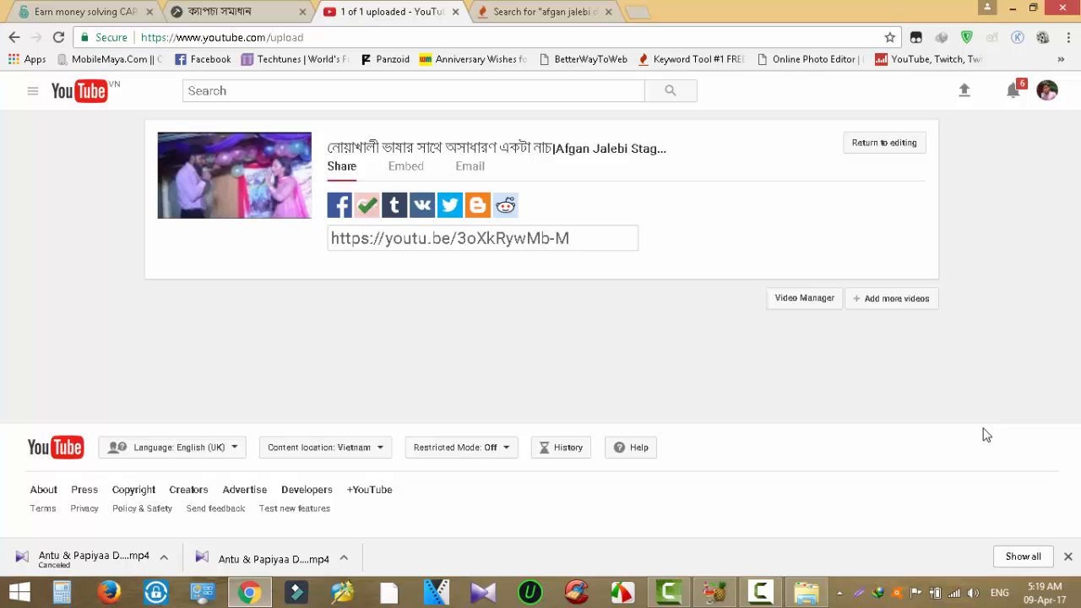
left_click(760, 589)
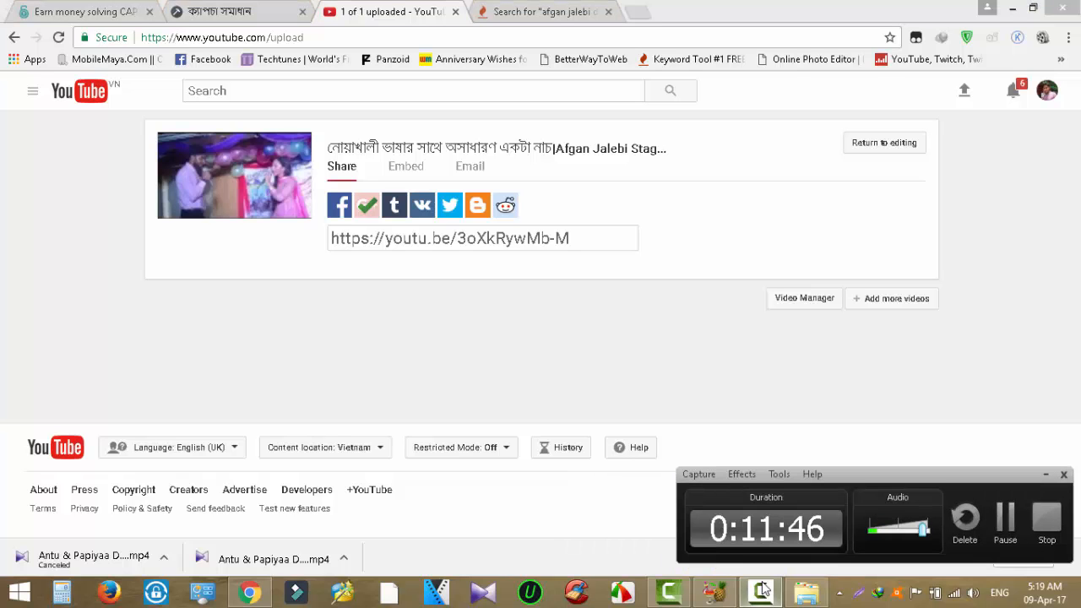